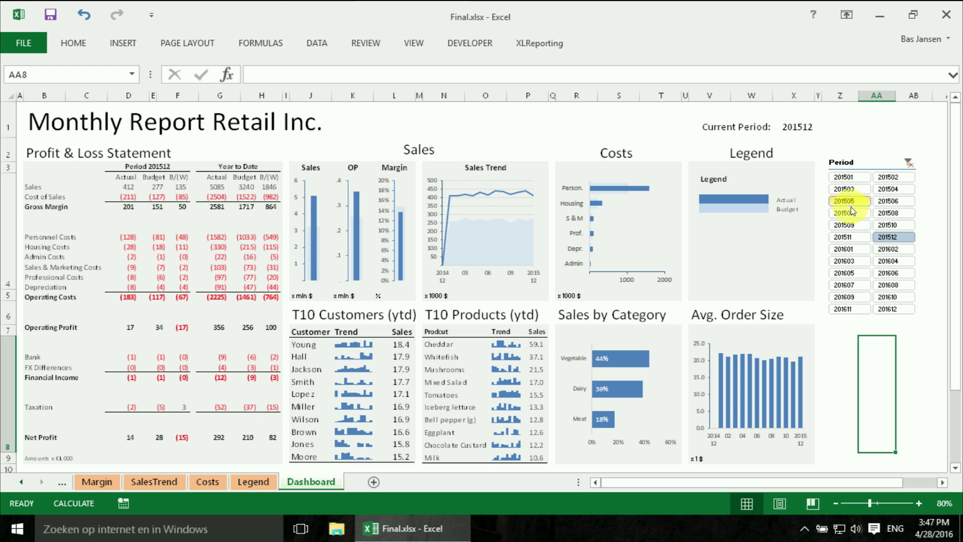
# Step: Switch the Period slicer from 201508 to 201608 and select the T10 Products picture
pyautogui.click(889, 211)
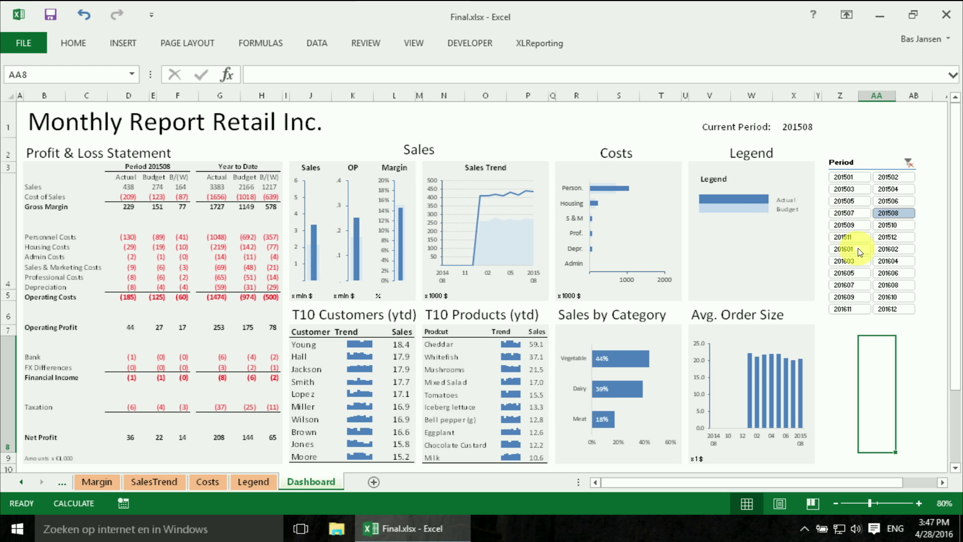
pyautogui.click(888, 284)
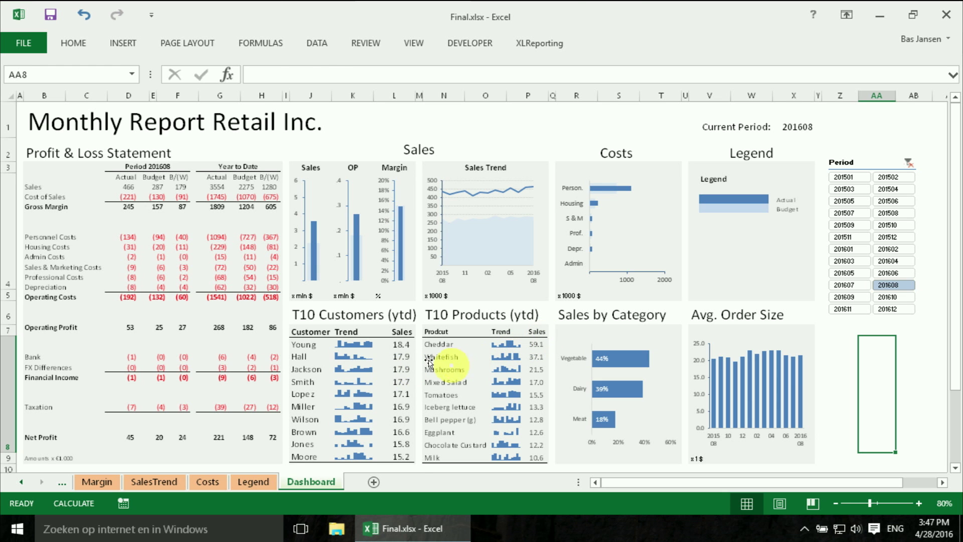
pyautogui.click(428, 361)
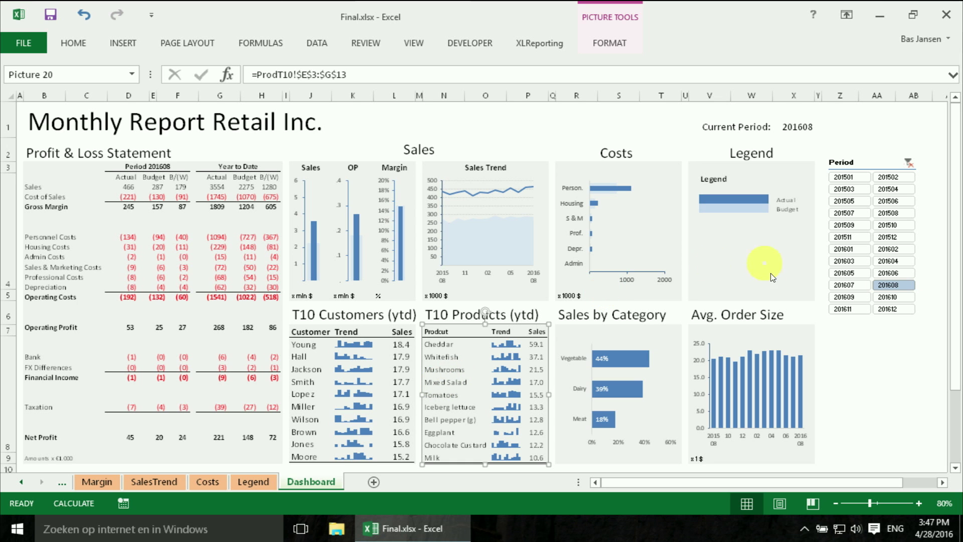
# Step: Select period 201611 in the slicer and run Refresh All so the pivot tables update
pyautogui.click(844, 307)
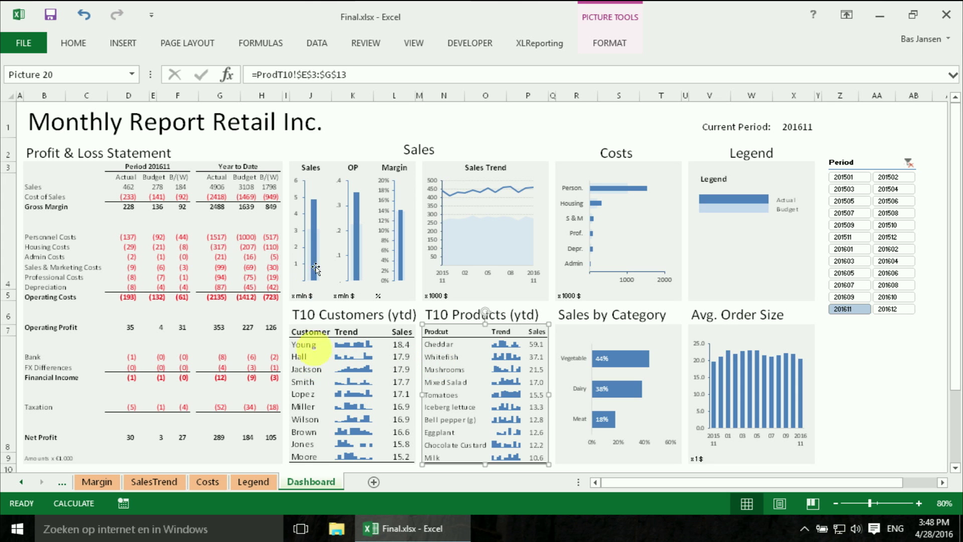
pyautogui.click(322, 50)
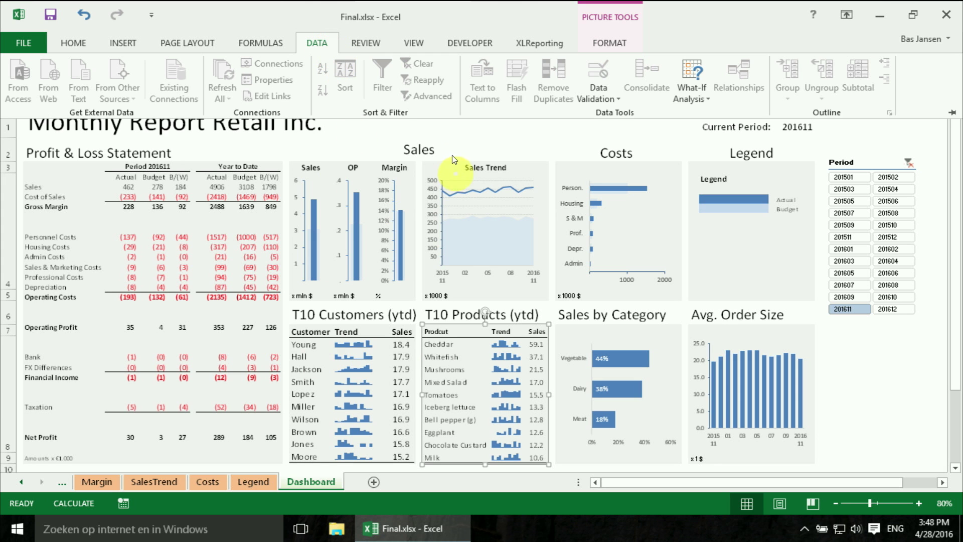
pyautogui.click(471, 133)
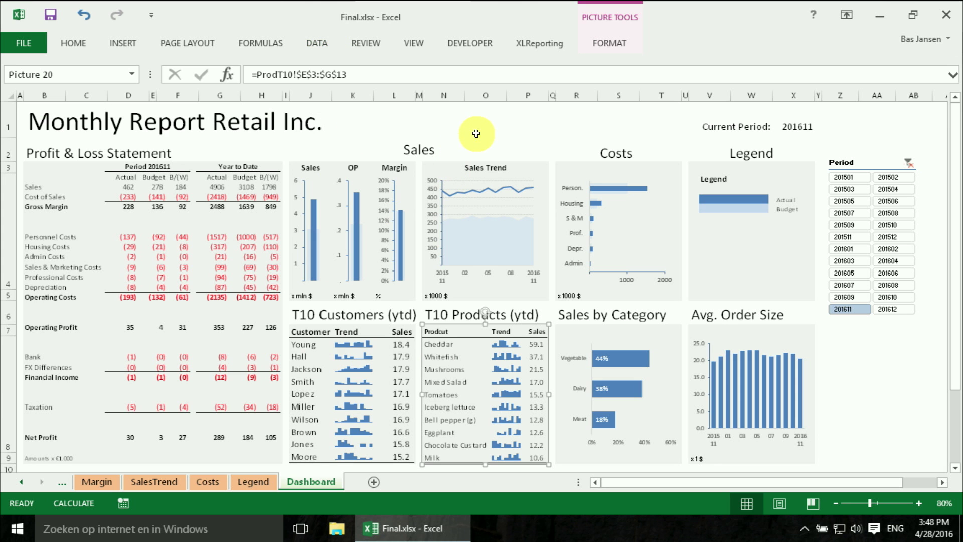
pyautogui.click(320, 45)
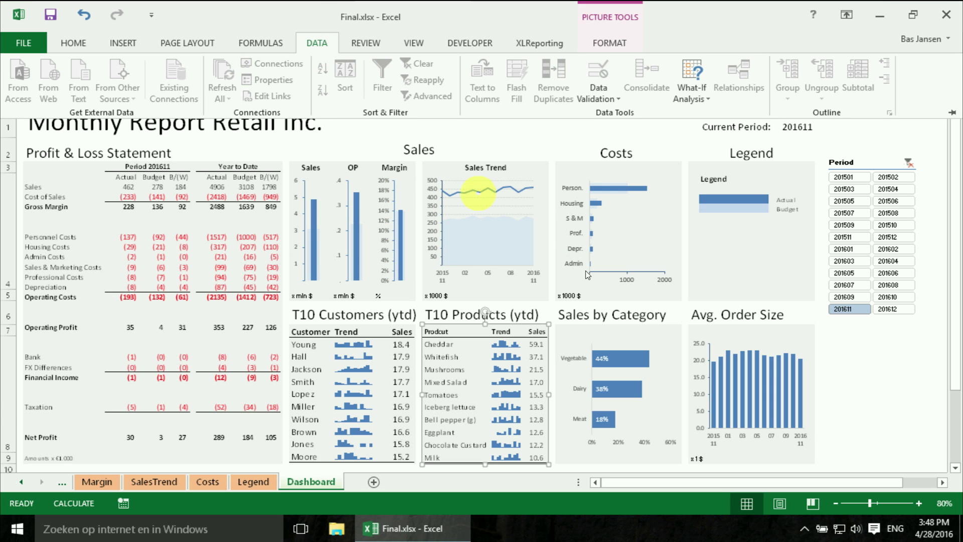
pyautogui.click(829, 346)
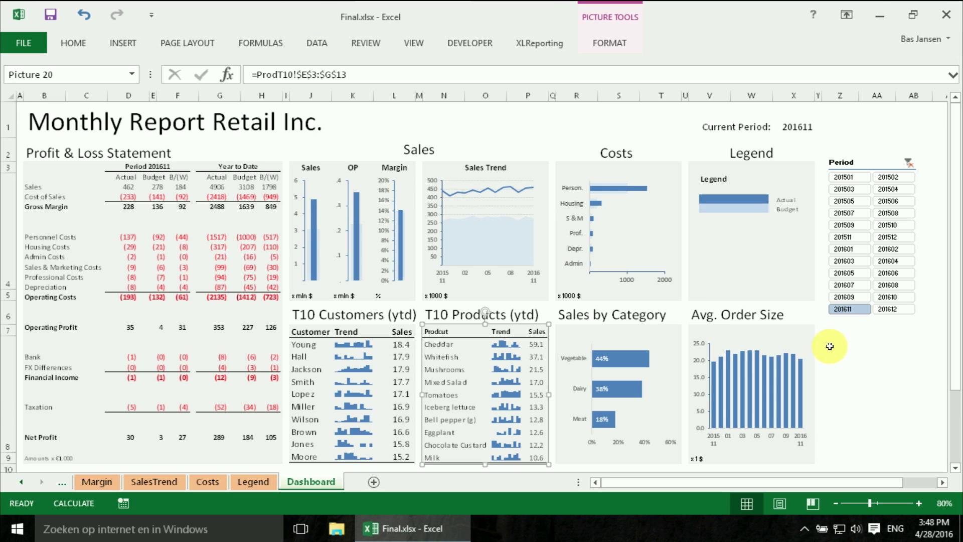
pyautogui.click(829, 346)
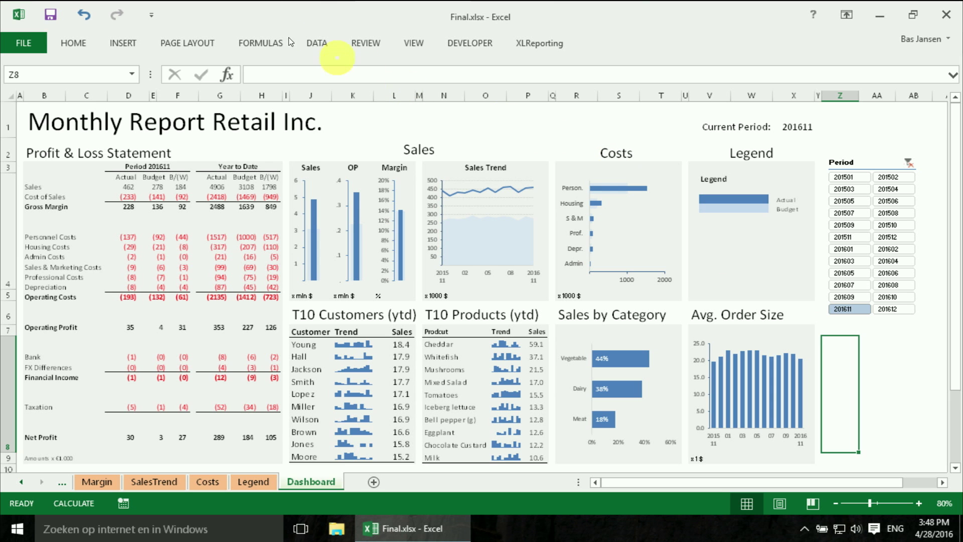
pyautogui.click(313, 46)
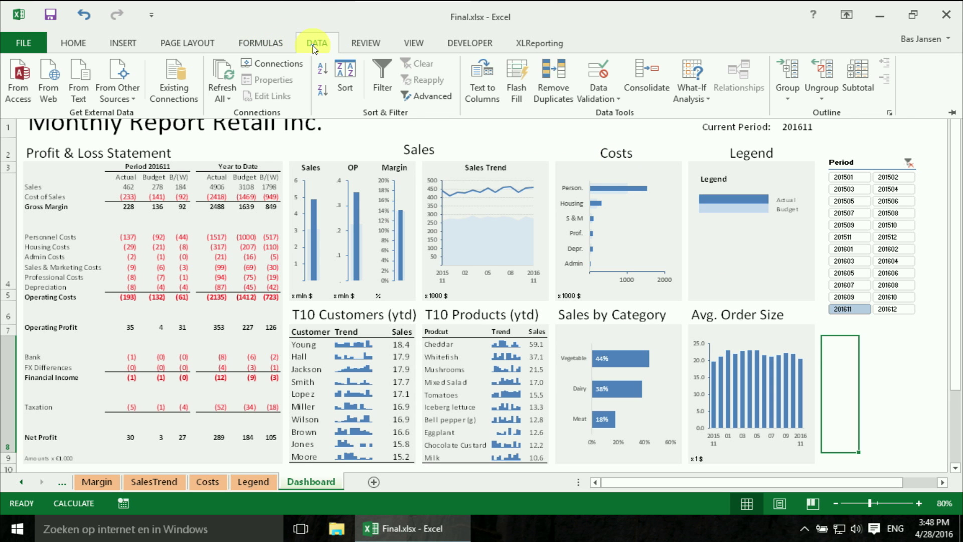
pyautogui.click(227, 75)
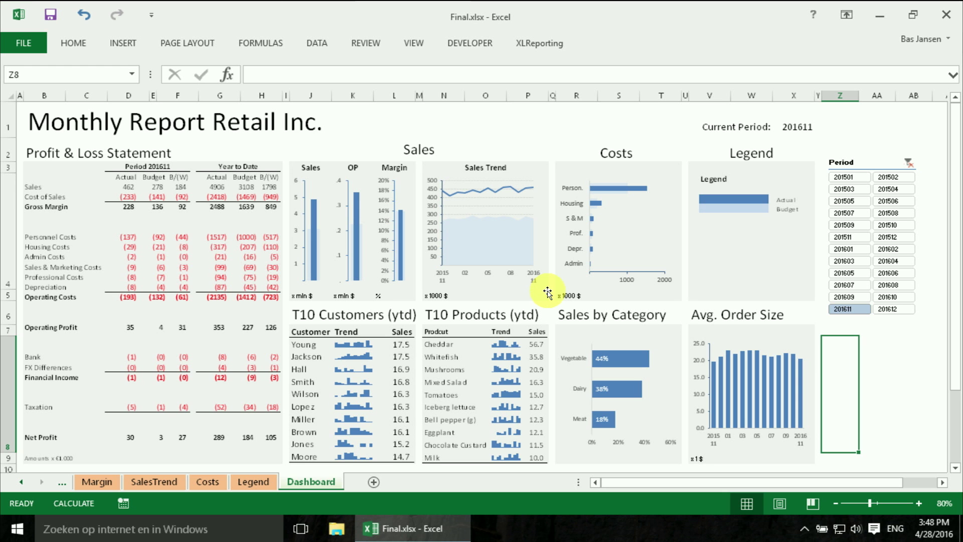
# Step: Open the VBA editor with Alt+F11, maximize it, browse the Project Explorer, then return to Excel
pyautogui.hotkey('alt', 'F11')
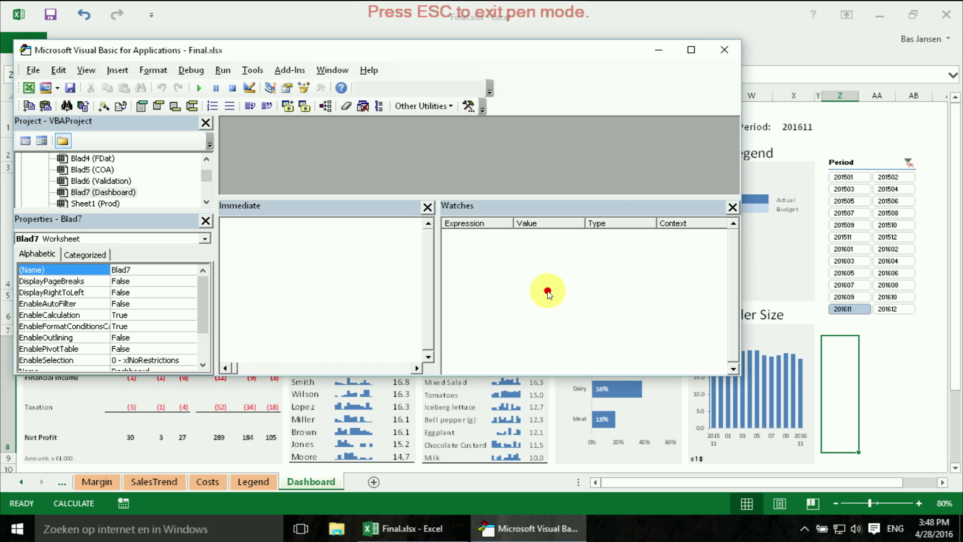
pyautogui.click(691, 52)
pyautogui.click(691, 51)
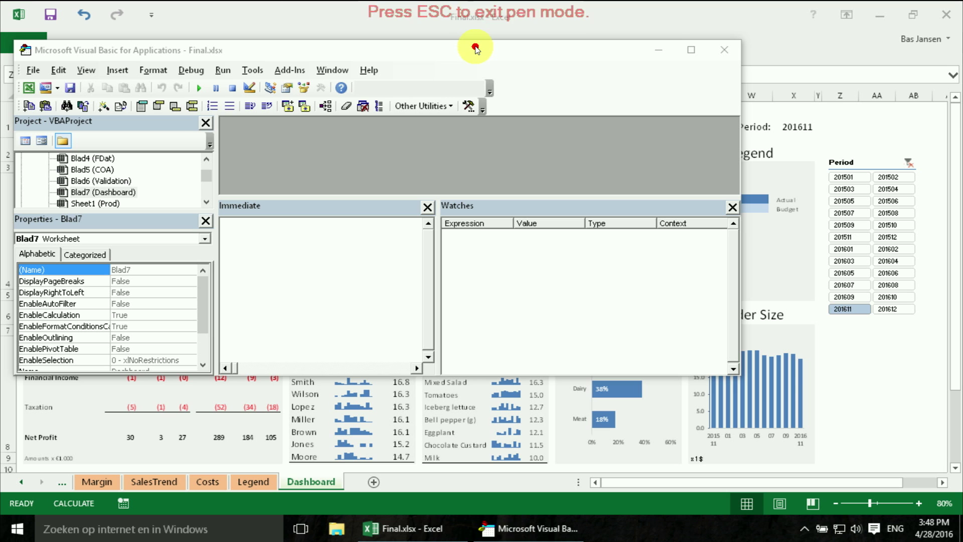
pyautogui.press('Escape')
pyautogui.click(691, 50)
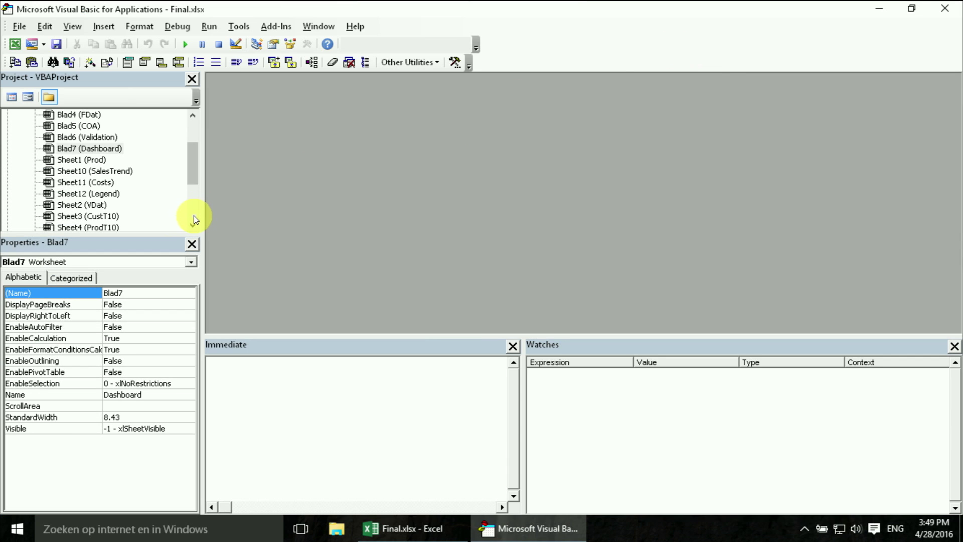
pyautogui.moveTo(194, 176); pyautogui.dragTo(185, 134)
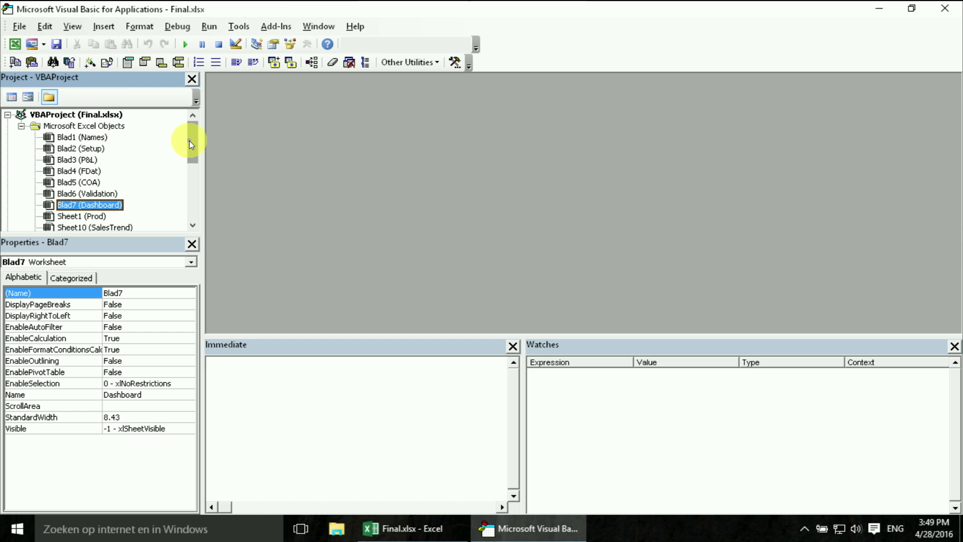
pyautogui.moveTo(190, 144)
pyautogui.mouseDown()
pyautogui.moveTo(190, 201)
pyautogui.moveTo(187, 179)
pyautogui.mouseUp()
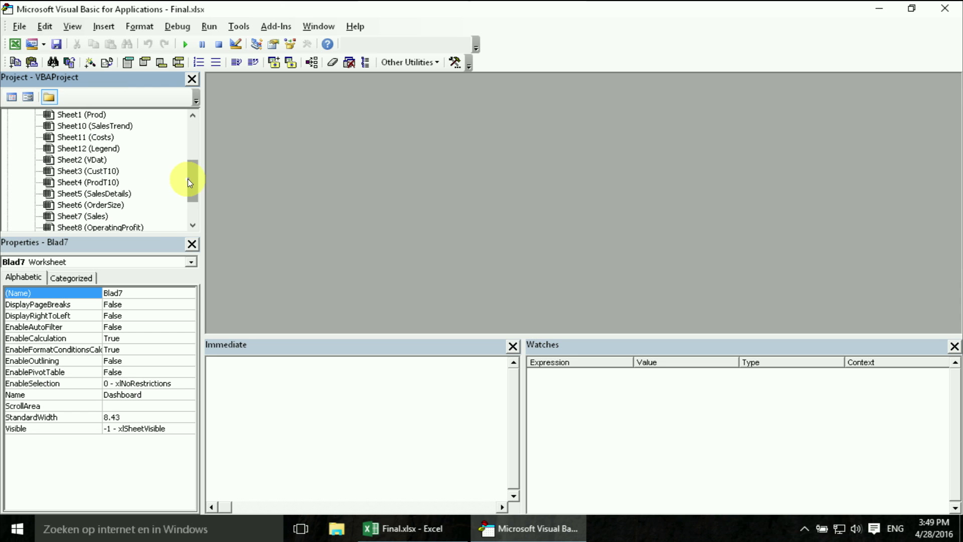
pyautogui.click(399, 527)
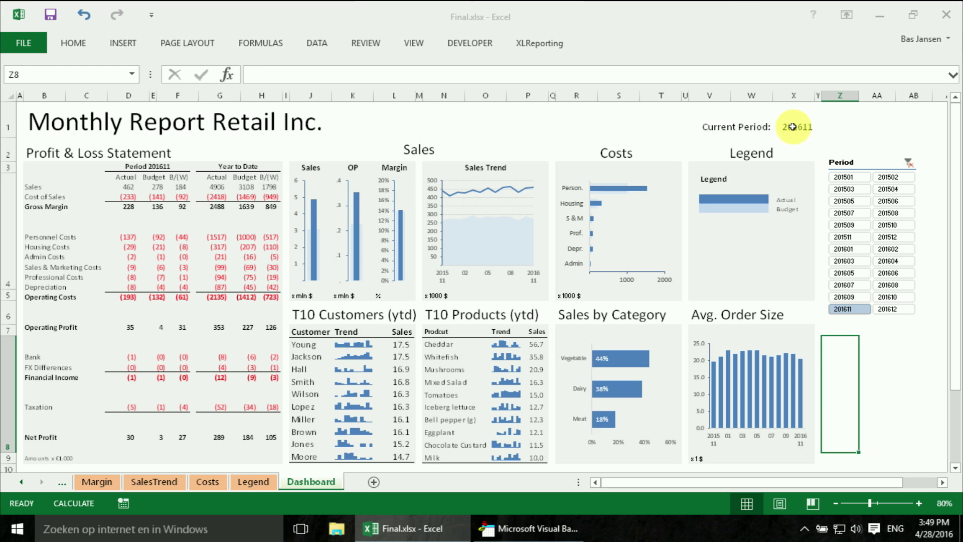
# Step: Inspect cell X1 (CurPeriod, =pivotPeriod), then return to the VBA editor
pyautogui.click(792, 126)
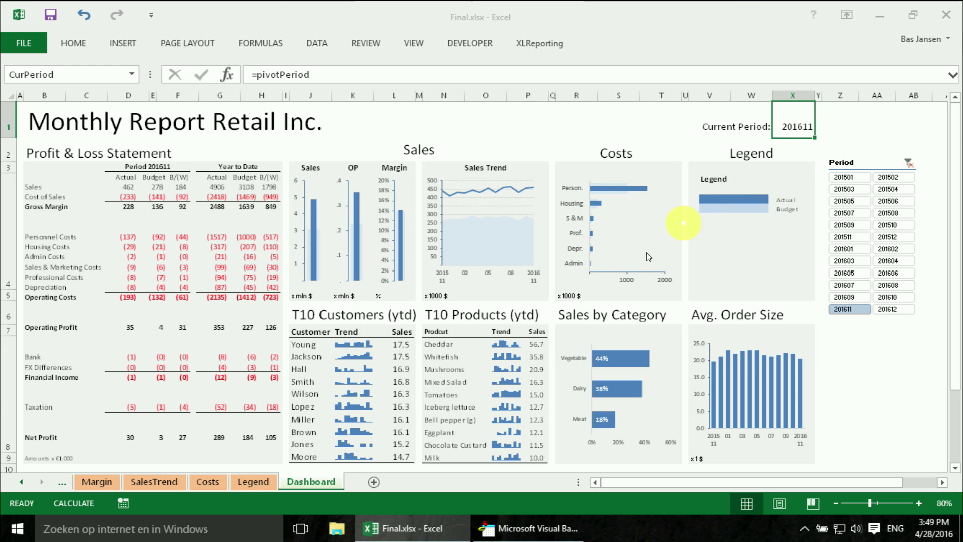
pyautogui.click(532, 531)
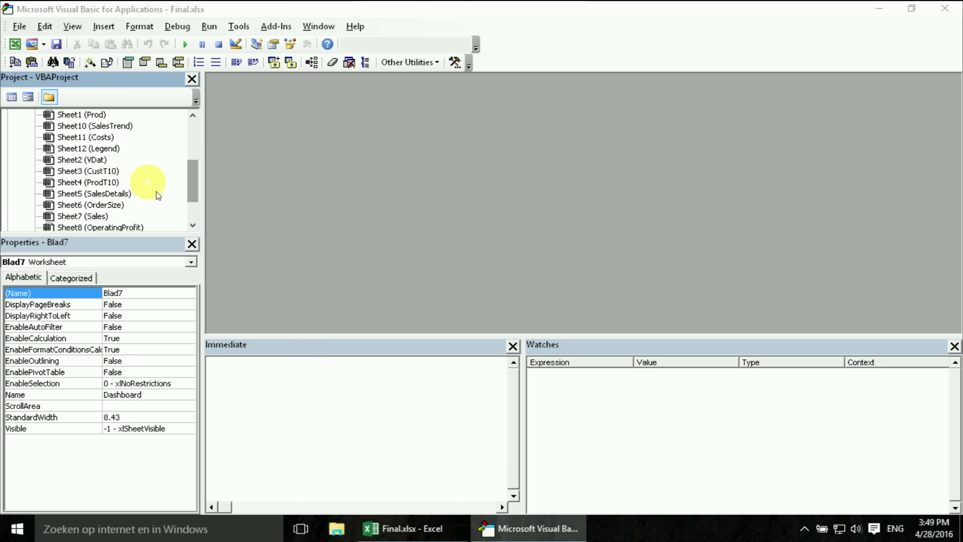
# Step: Open the Blad7 (Dashboard) sheet's code module from the Project Explorer
pyautogui.click(193, 227)
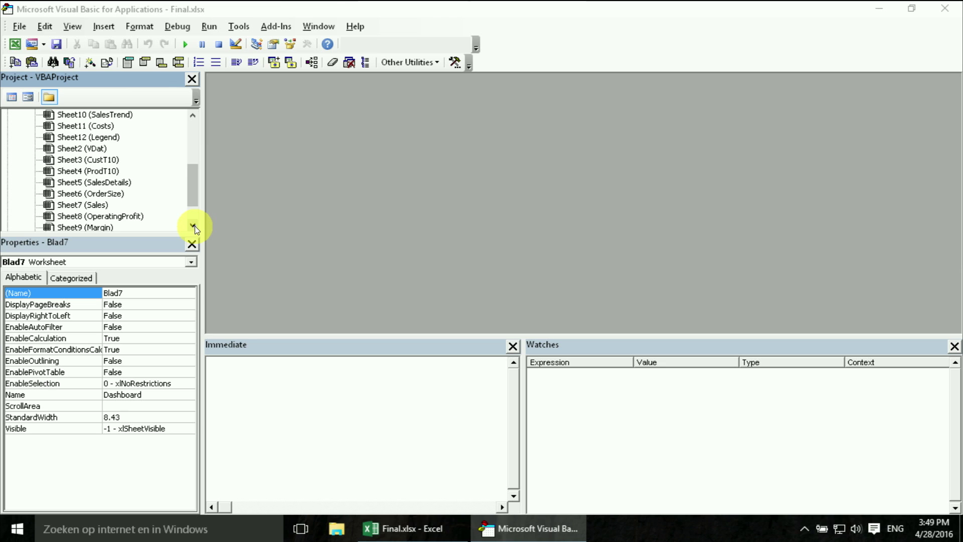
pyautogui.click(193, 226)
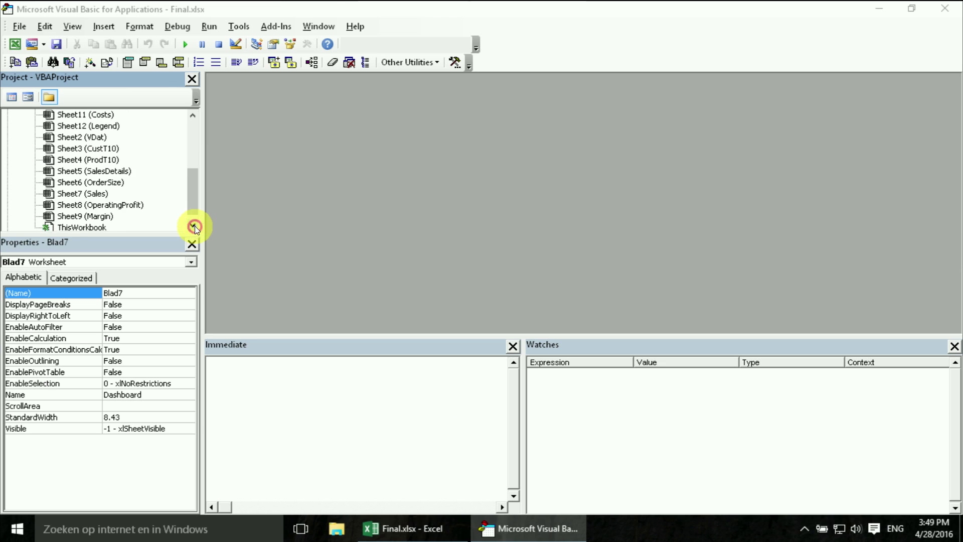
pyautogui.click(194, 144)
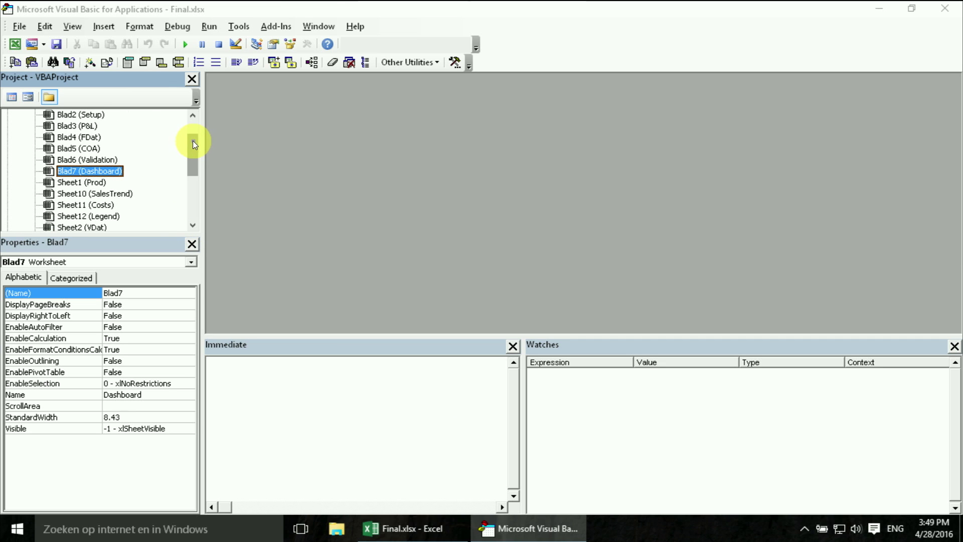
pyautogui.doubleClick(114, 173)
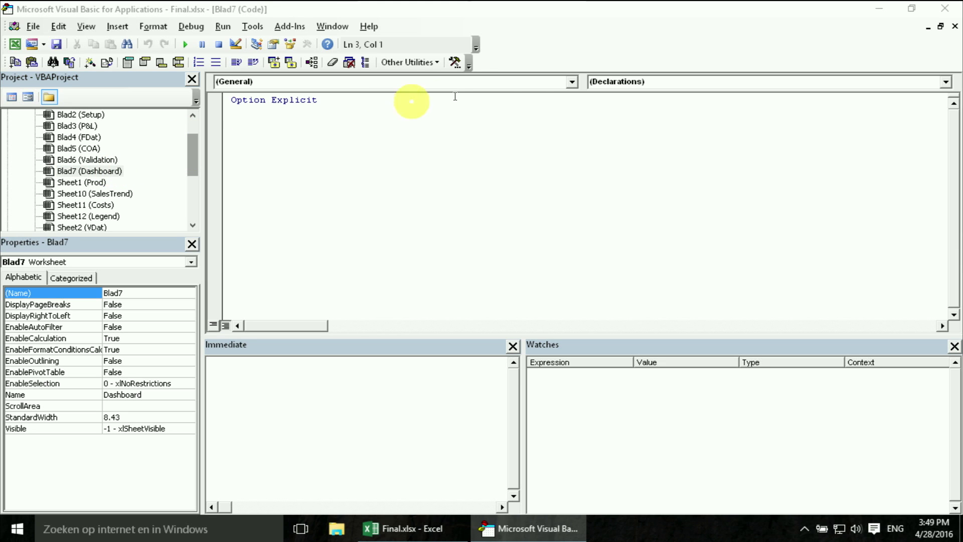
# Step: Insert a Worksheet_Change event procedure and delete the generated SelectionChange stub
pyautogui.click(571, 83)
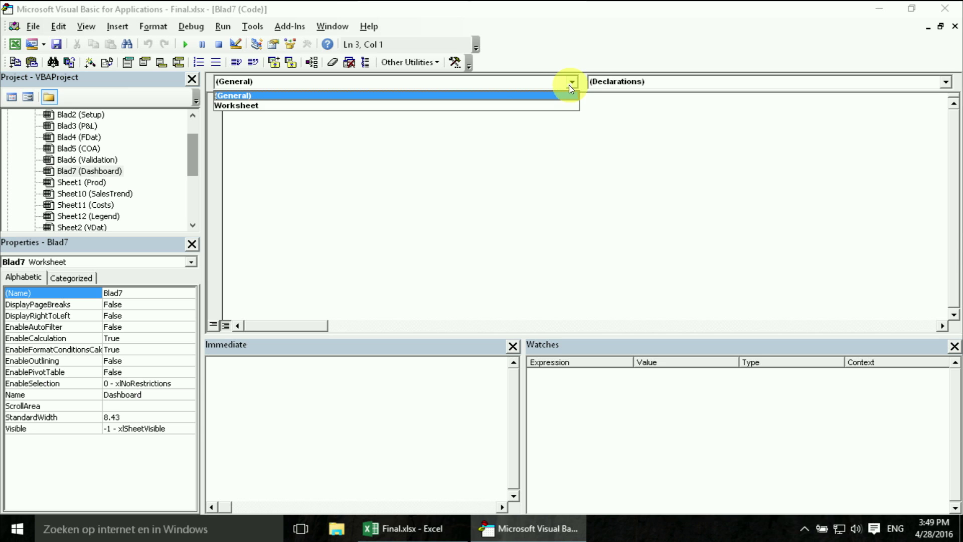
pyautogui.click(546, 104)
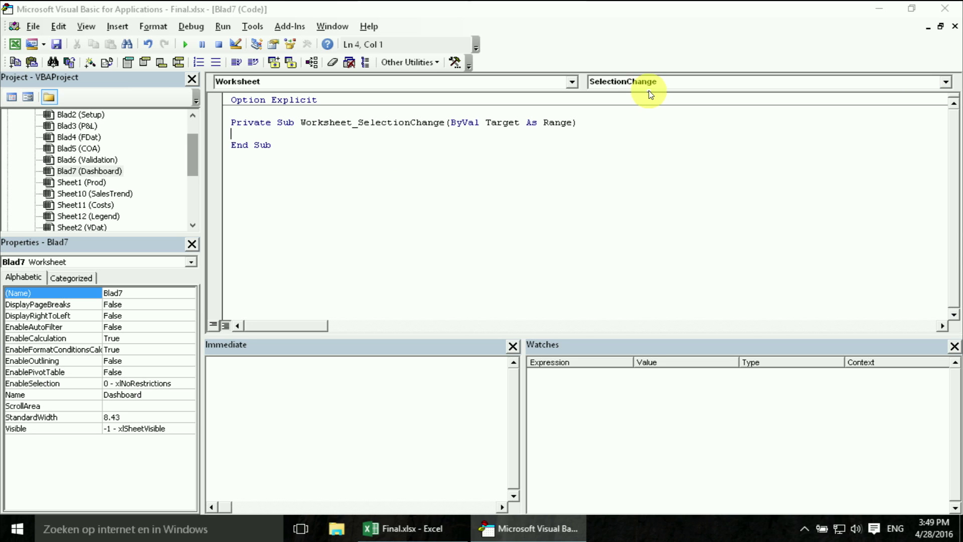
pyautogui.click(945, 82)
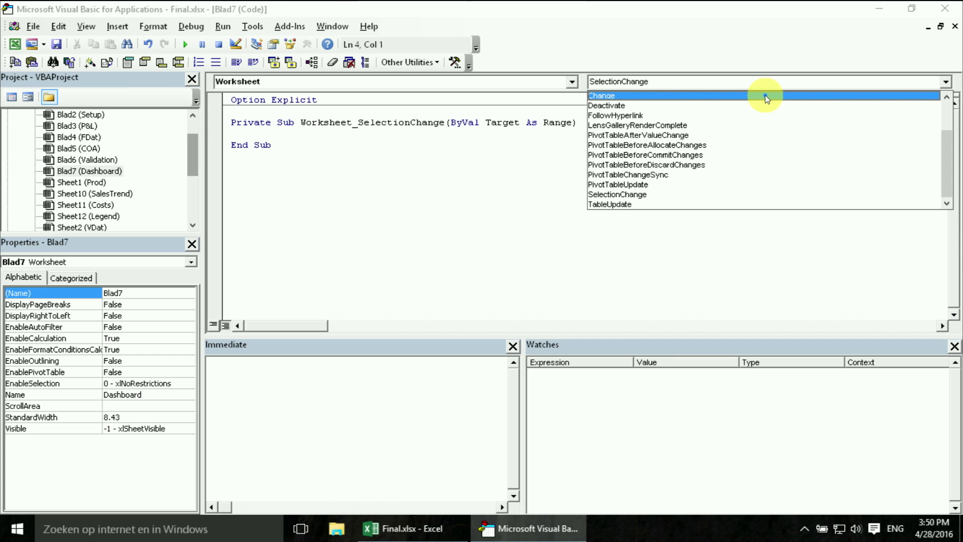
pyautogui.click(766, 96)
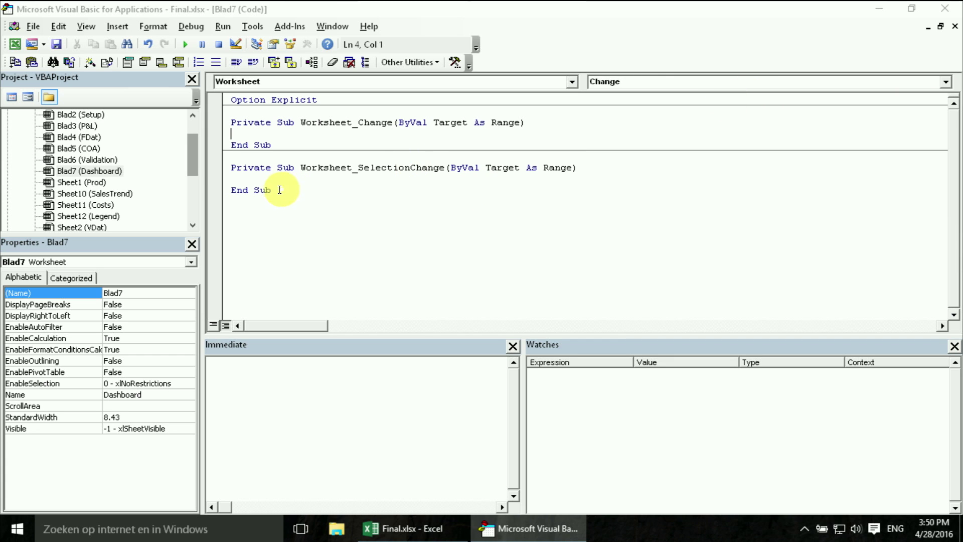
pyautogui.moveTo(279, 190); pyautogui.dragTo(230, 166)
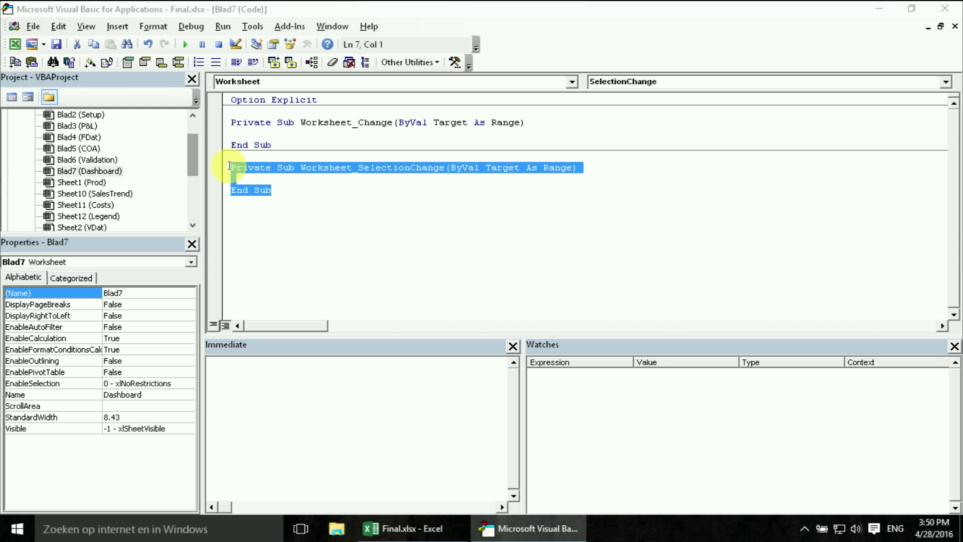
pyautogui.press('Delete')
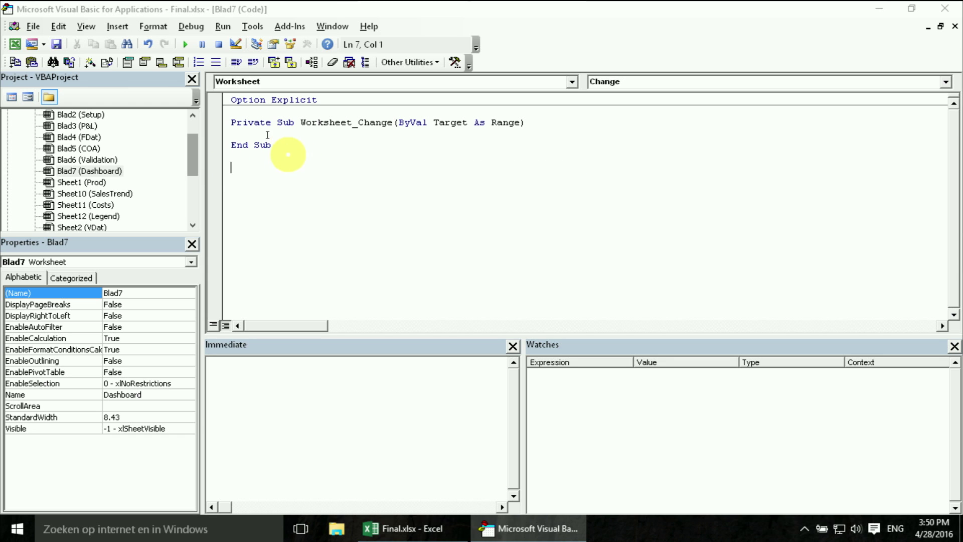
# Step: Write If Target.Address = "$X$1" Then … End If, leaving a blank indented line inside
pyautogui.click(258, 131)
pyautogui.press('Tab')
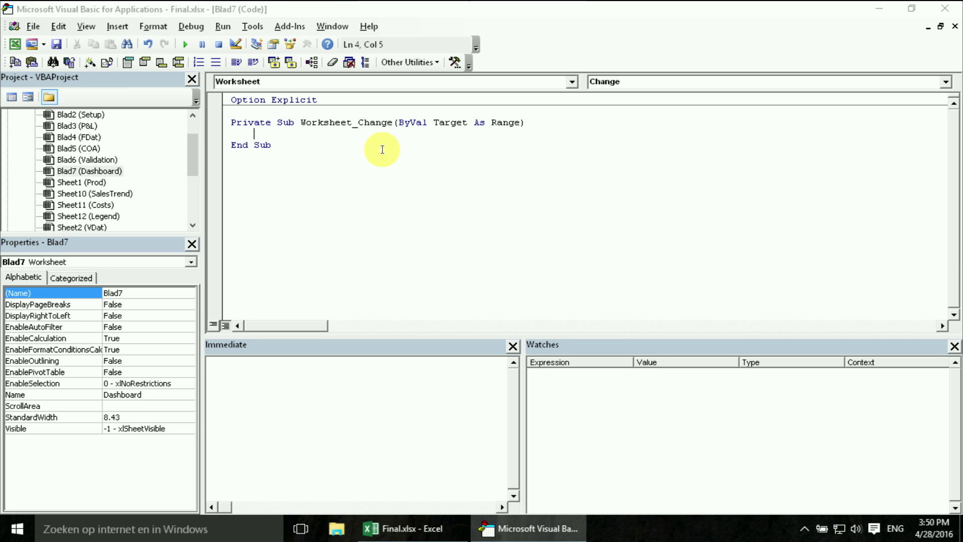
pyautogui.write('if ')
pyautogui.write('target')
pyautogui.write('.')
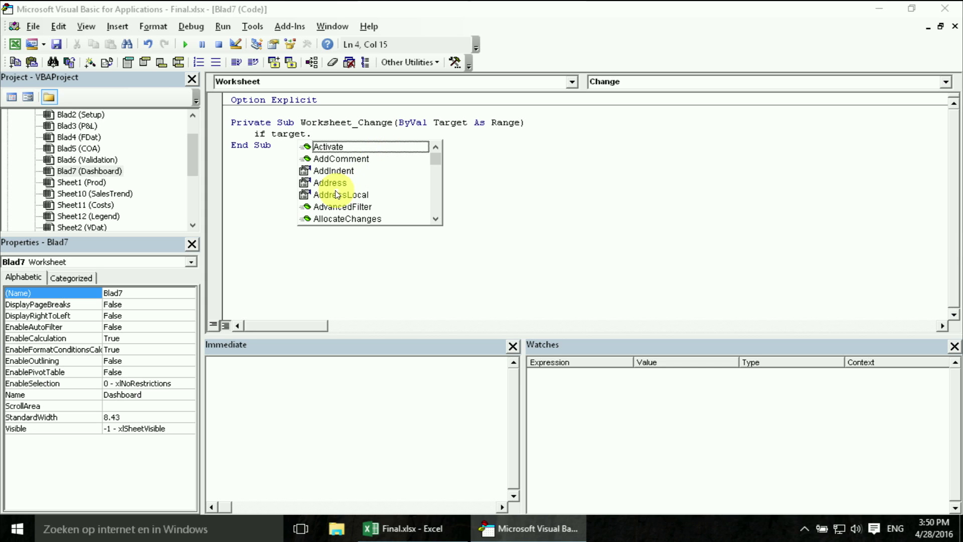
pyautogui.click(332, 185)
pyautogui.doubleClick(332, 185)
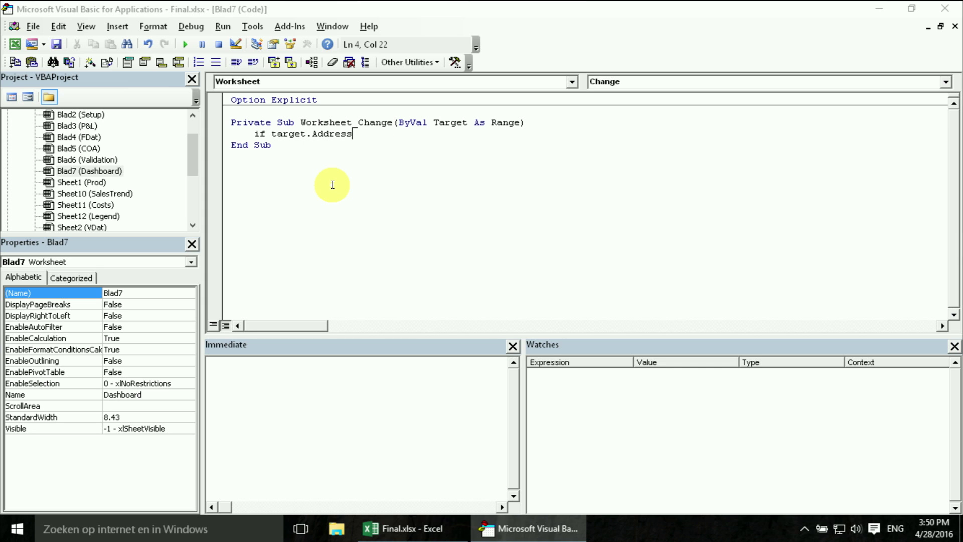
pyautogui.write('= "$')
pyautogui.write('X')
pyautogui.write('$1')
pyautogui.write('" T')
pyautogui.write('hen')
pyautogui.press('Return')
pyautogui.write('en')
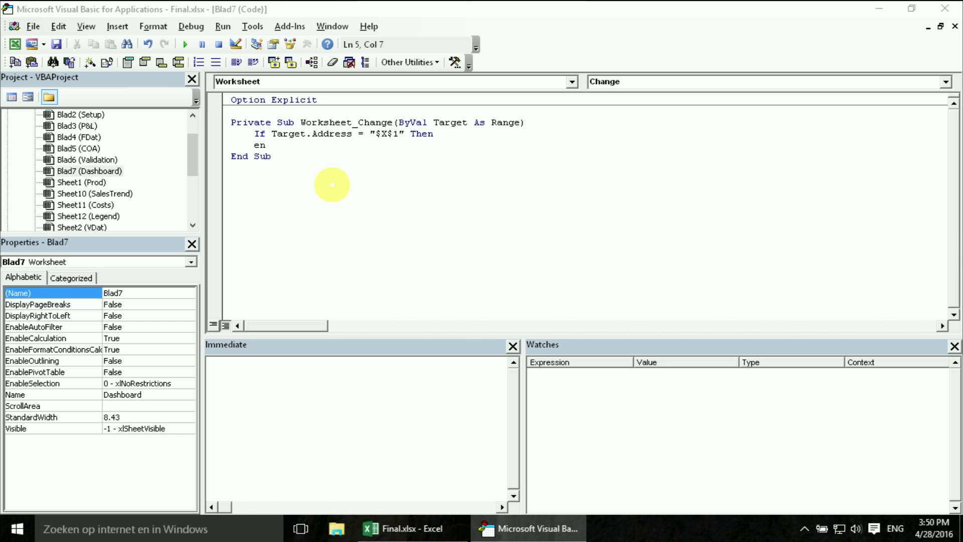
pyautogui.write('d if')
pyautogui.press('Down')
pyautogui.click(437, 134)
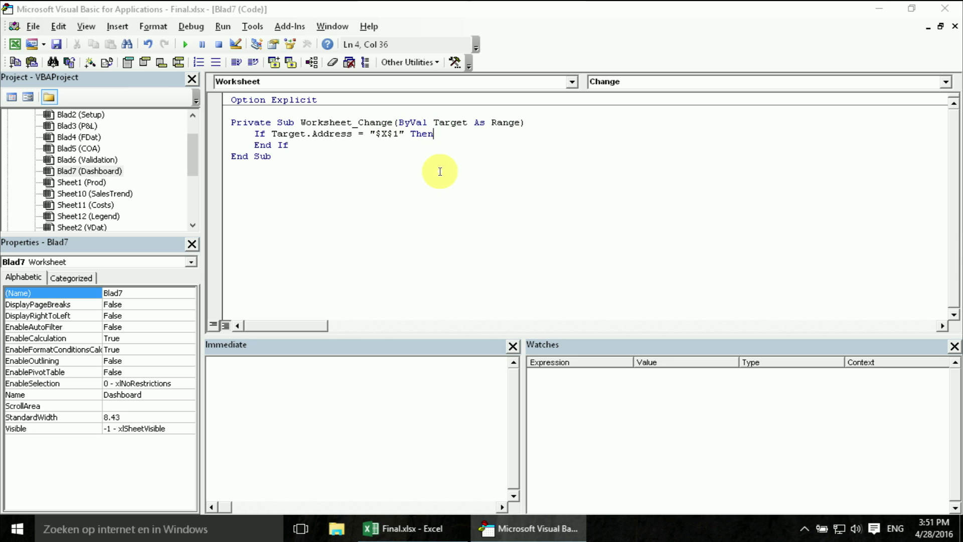
pyautogui.press('Return')
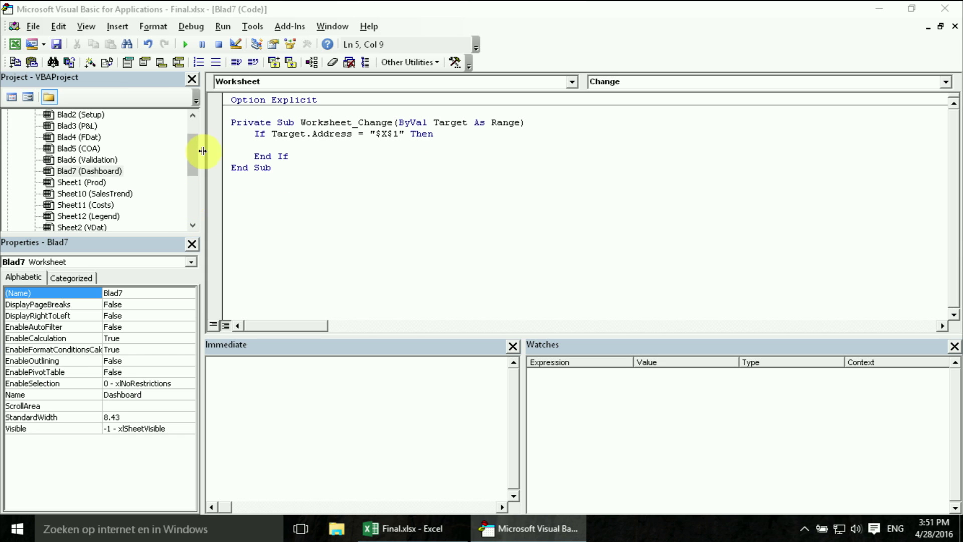
# Step: In Excel, activate the CustT10 sheet and select its customer pivot table
pyautogui.click(191, 121)
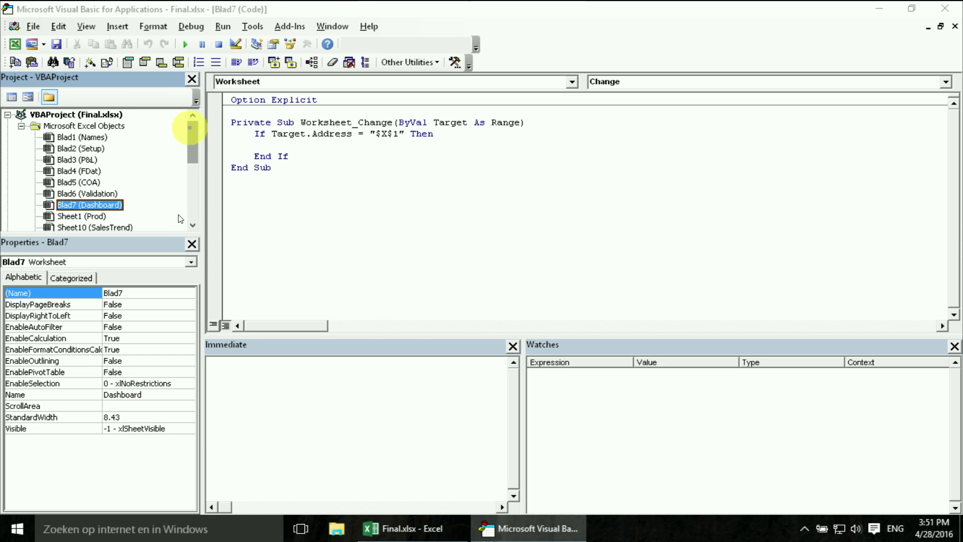
pyautogui.click(389, 521)
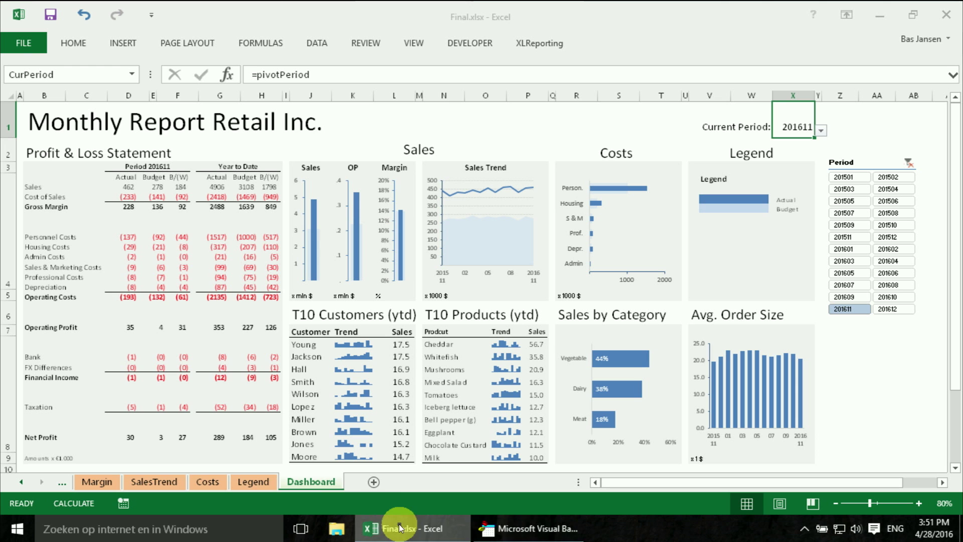
pyautogui.rightClick(29, 483)
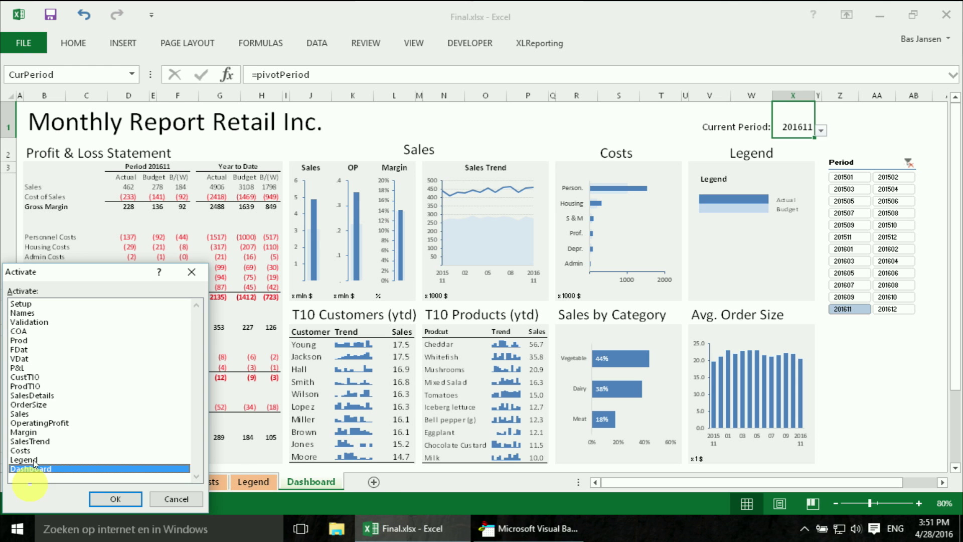
pyautogui.click(29, 377)
pyautogui.click(109, 498)
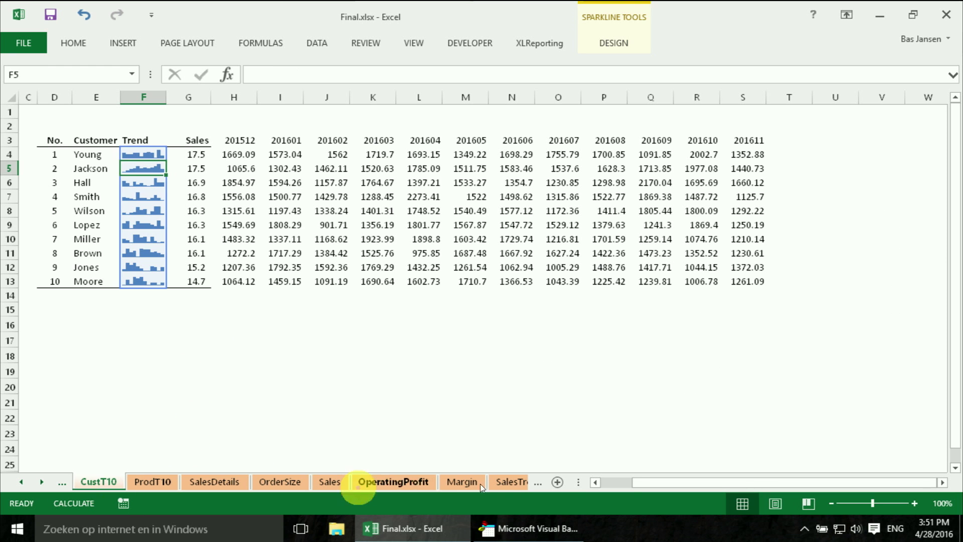
pyautogui.click(613, 484)
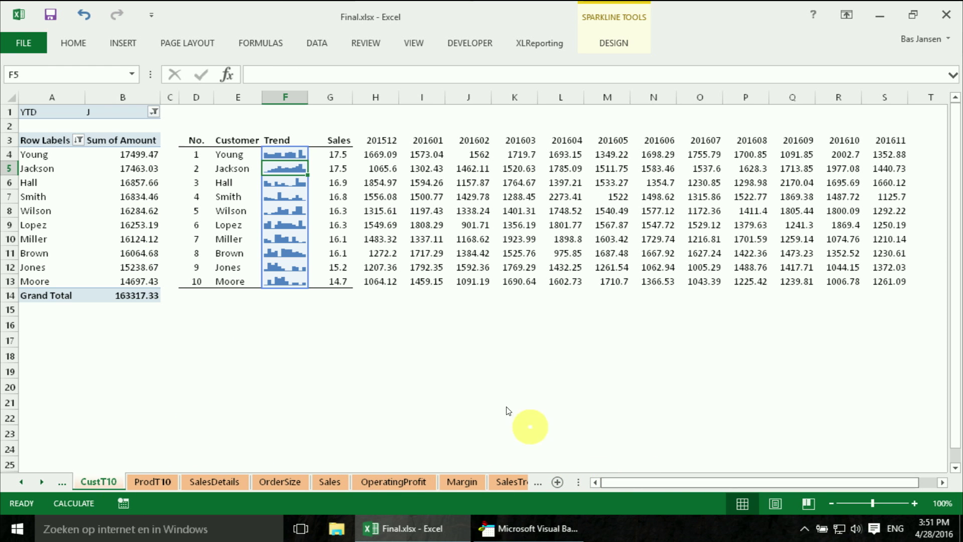
pyautogui.click(37, 160)
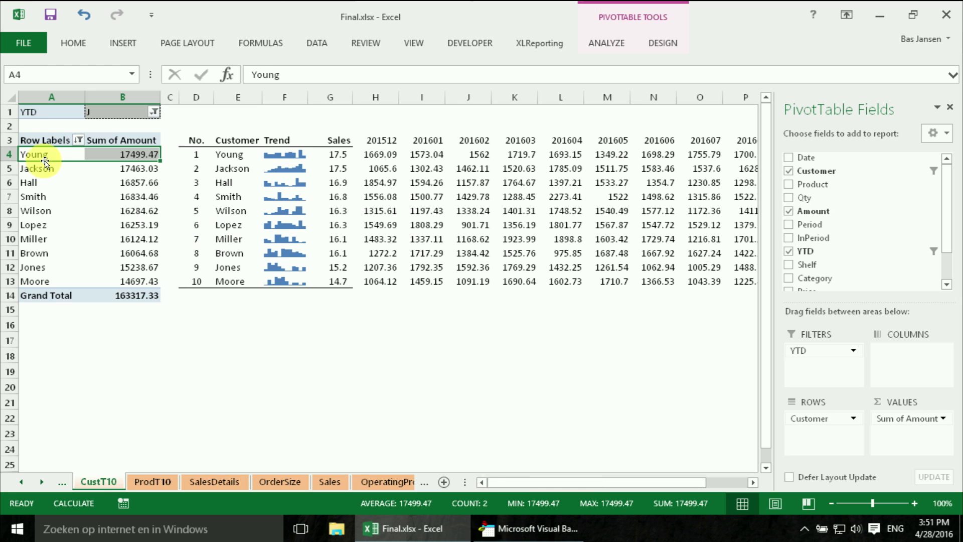
# Step: Set the customer pivot table's PivotTable Name to Top10Cust
pyautogui.click(658, 45)
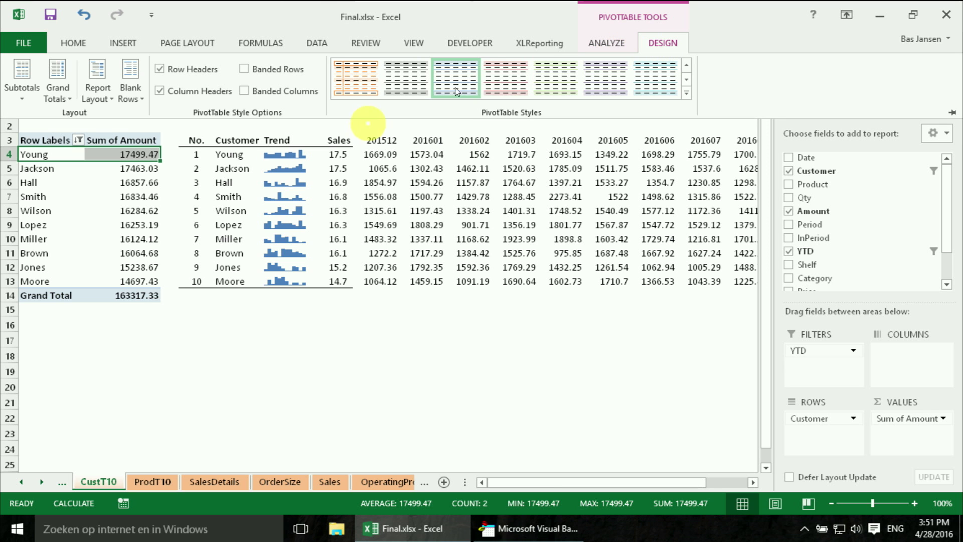
pyautogui.click(606, 43)
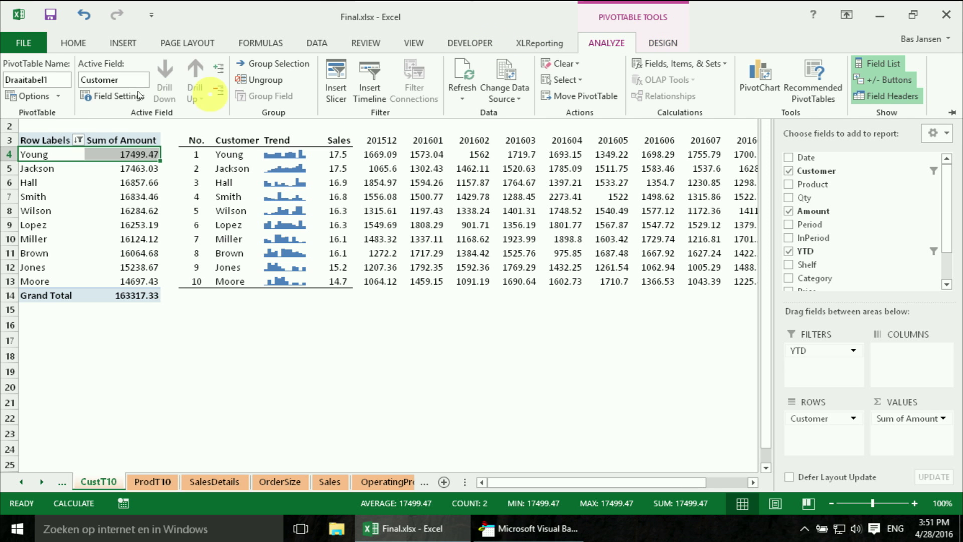
pyautogui.click(59, 82)
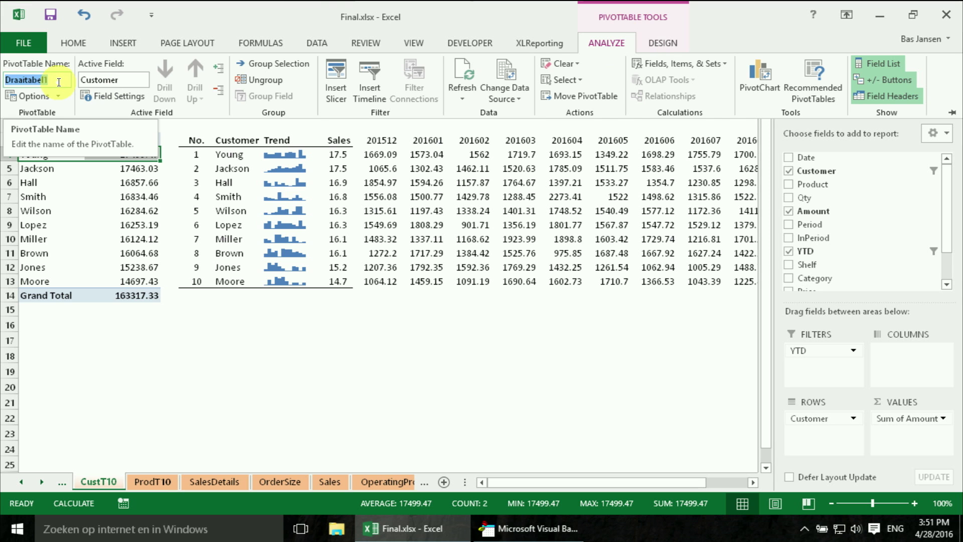
pyautogui.write('P')
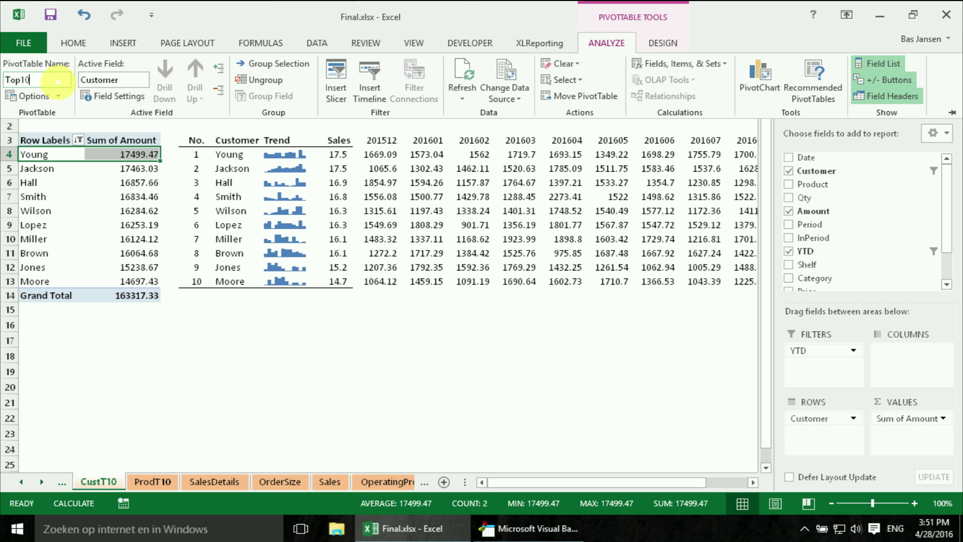
pyautogui.write('Cust')
pyautogui.press('Return')
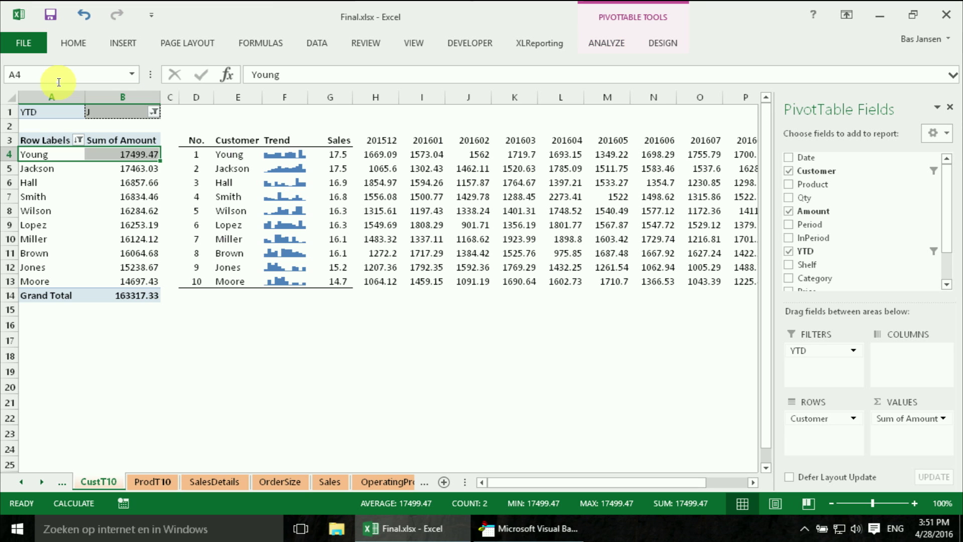
# Step: Rename the ProdT10 product pivot table to Top10Prod, then return to the VBA editor
pyautogui.click(157, 475)
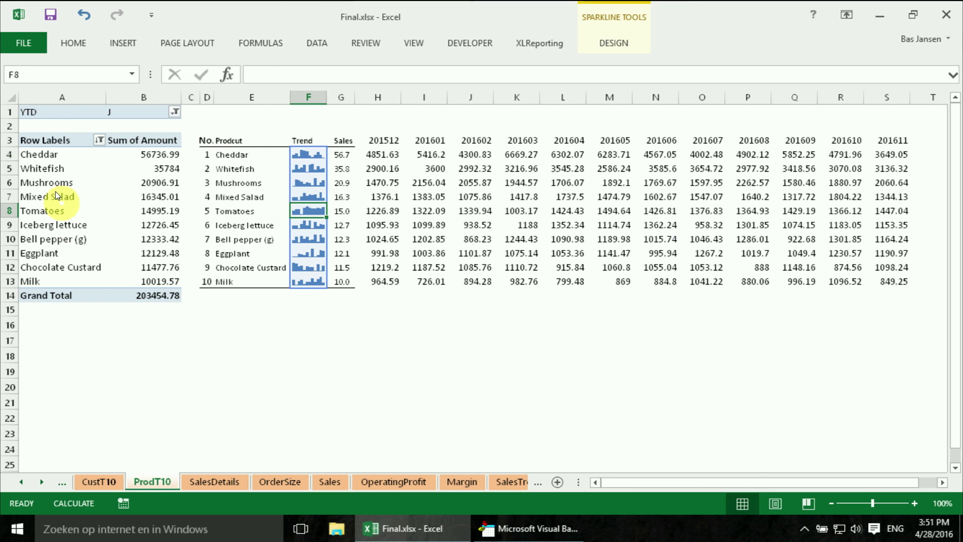
pyautogui.click(50, 183)
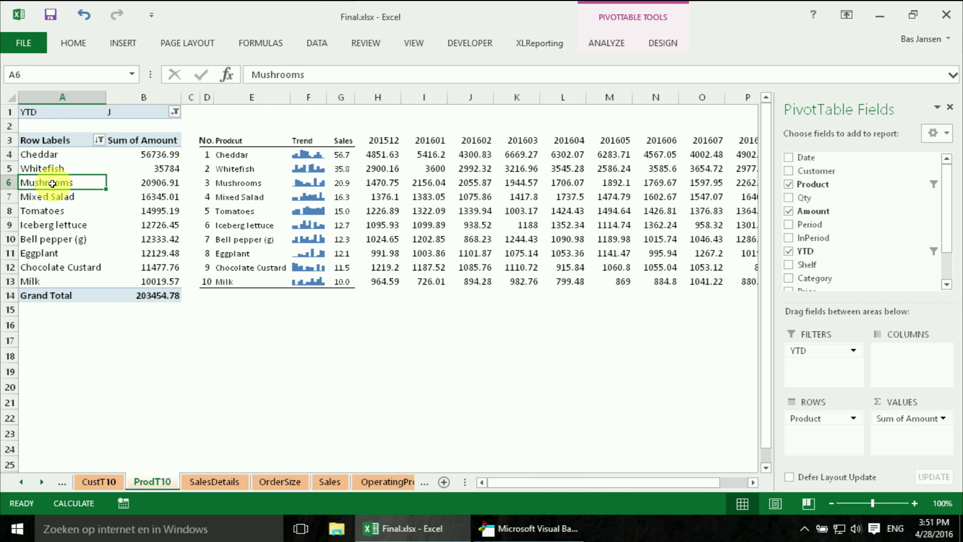
pyautogui.click(602, 50)
pyautogui.click(54, 81)
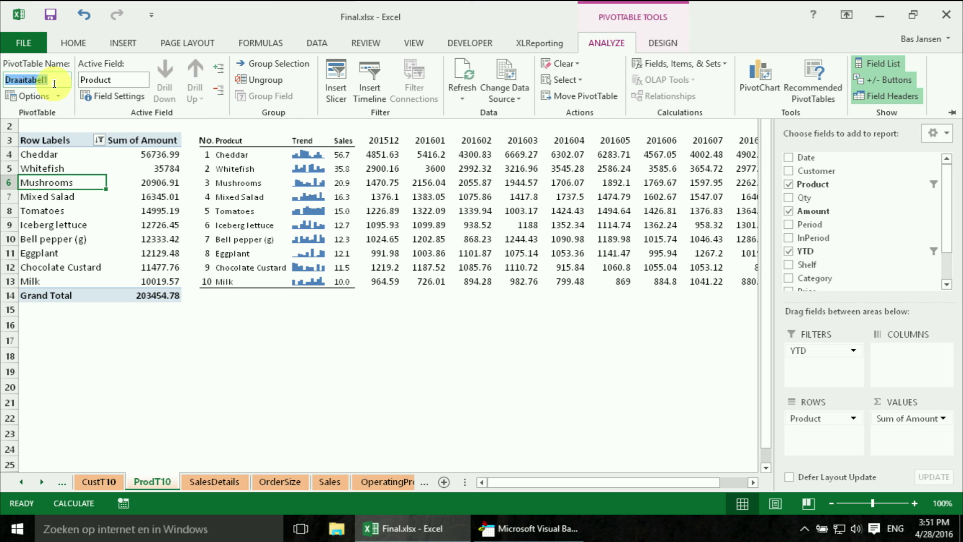
pyautogui.moveTo(48, 80); pyautogui.dragTo(2, 80)
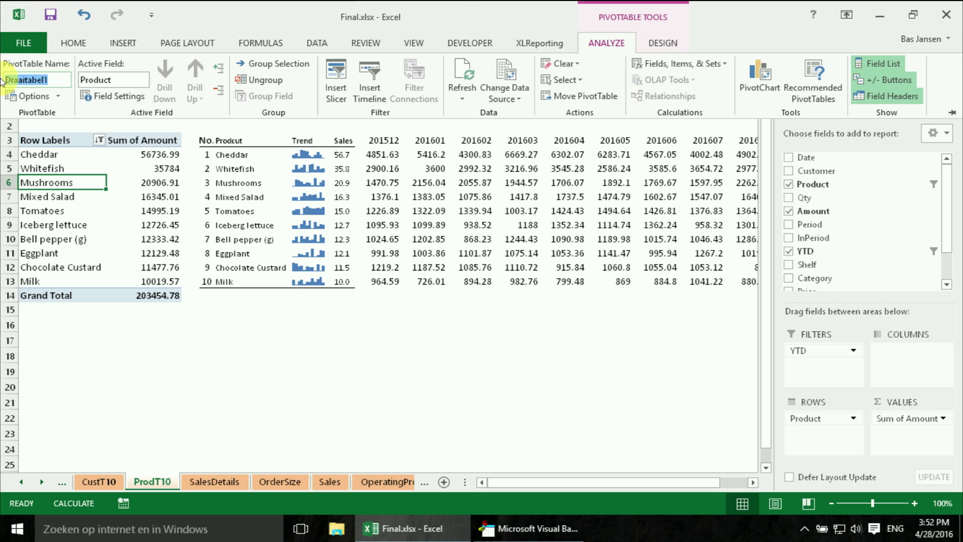
pyautogui.write('Top10Prod')
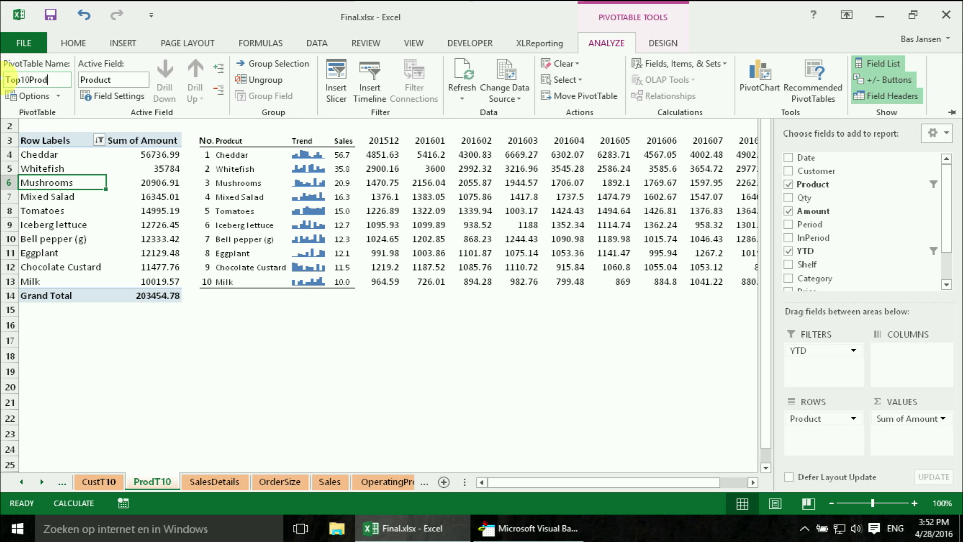
pyautogui.press('Return')
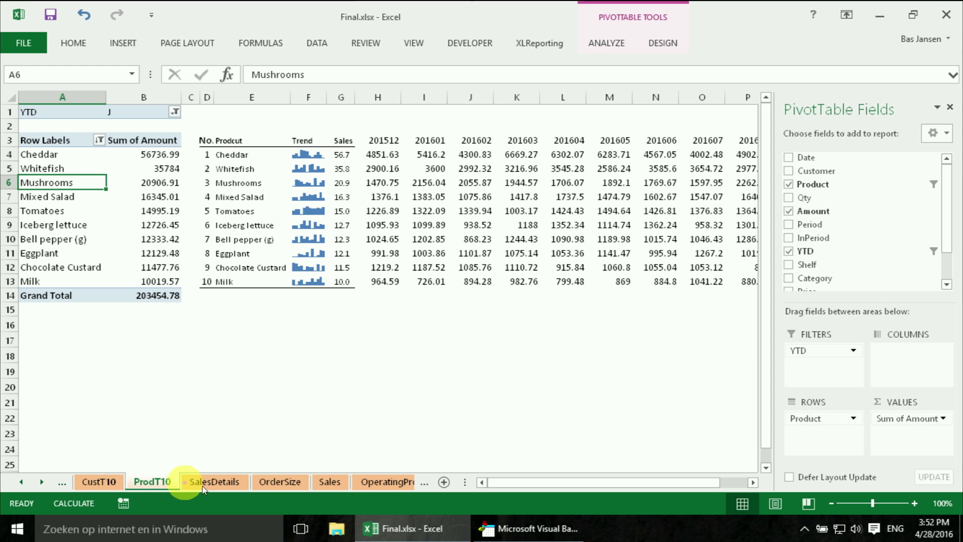
pyautogui.click(515, 535)
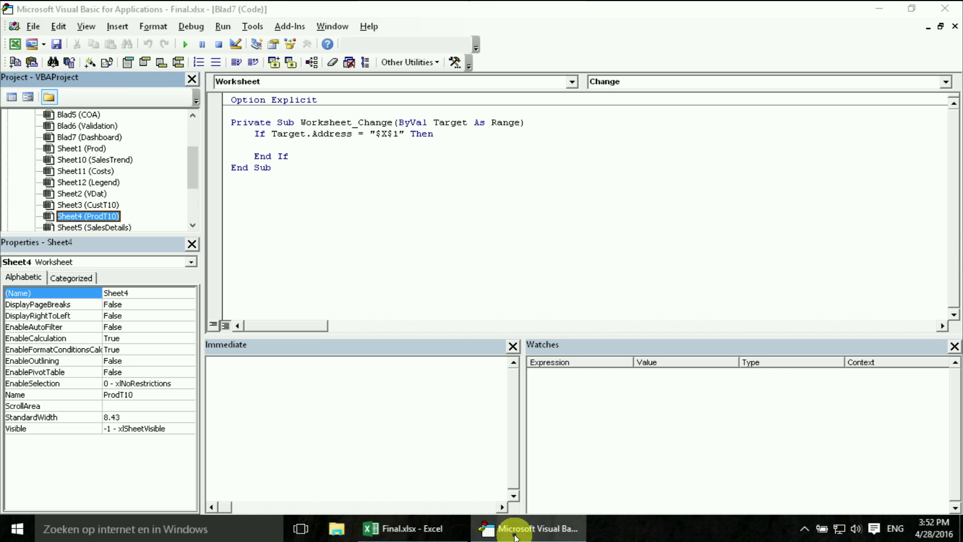
# Step: Inside the If block, type Sheet("CustT10").PivotTables("Top10Cust").RefreshTabel
pyautogui.click(444, 141)
pyautogui.write('S')
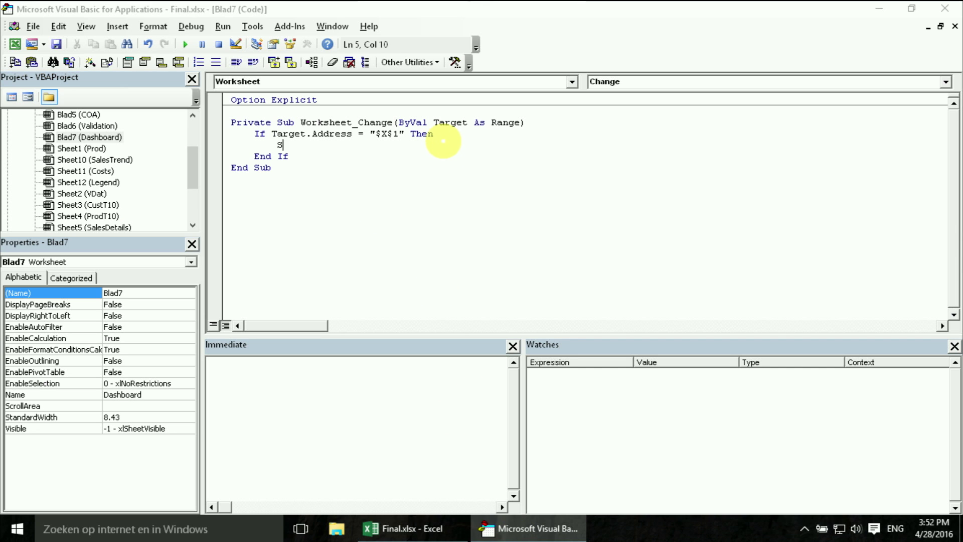
pyautogui.write('he')
pyautogui.write('"Cost')
pyautogui.press('BackSpace')
pyautogui.press('BackSpace')
pyautogui.press('BackSpace')
pyautogui.write('ust')
pyautogui.write('T10").')
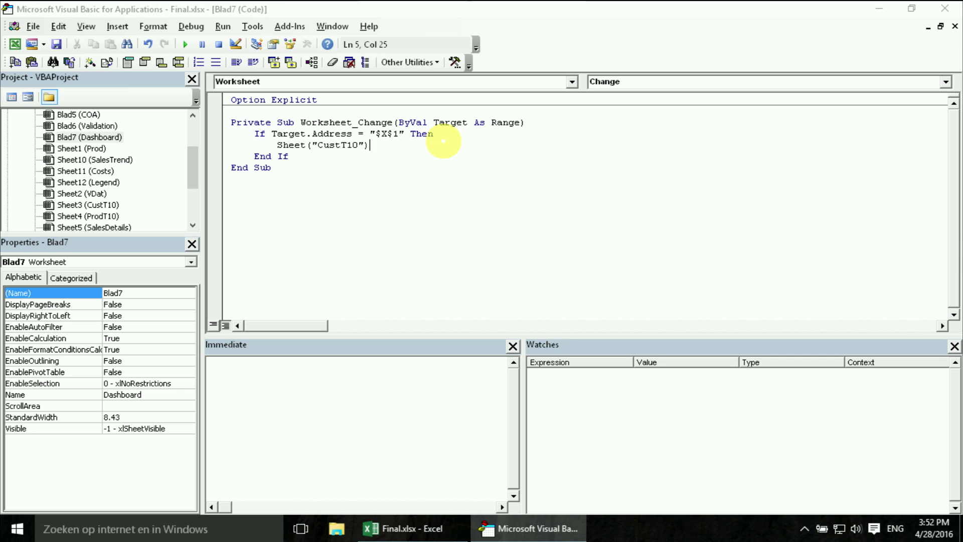
pyautogui.write('P')
pyautogui.write('ivot')
pyautogui.write('Tables("')
pyautogui.write('Top')
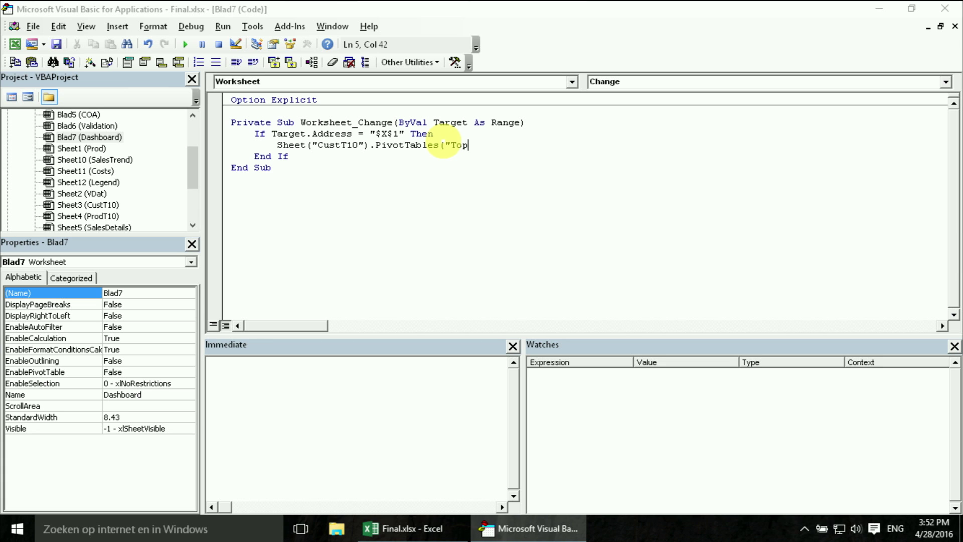
pyautogui.write('10Cust')
pyautogui.write('").Re')
pyautogui.write('freshTabel')
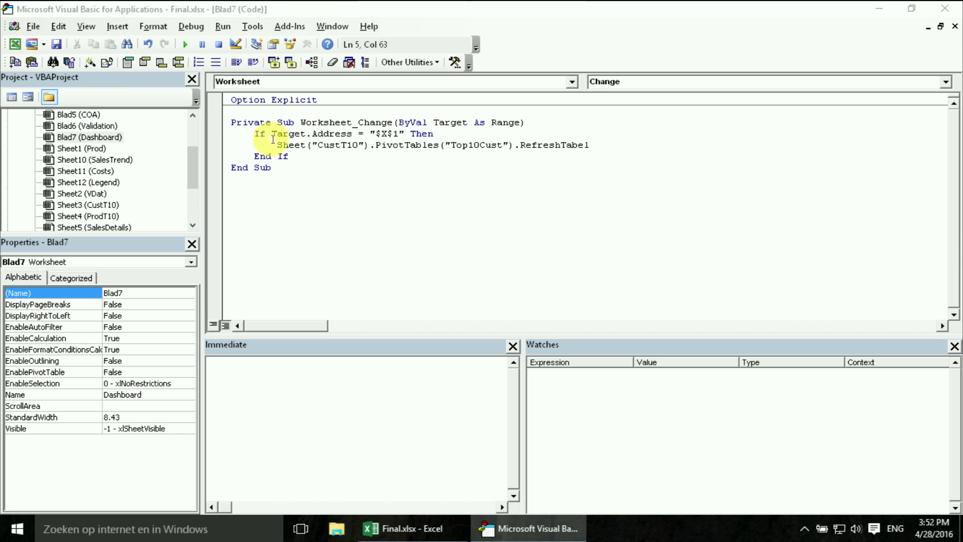
# Step: Duplicate the CustT10 refresh statement onto a new line below it
pyautogui.click(273, 140)
pyautogui.click(275, 144)
pyautogui.moveTo(275, 145); pyautogui.dragTo(588, 146)
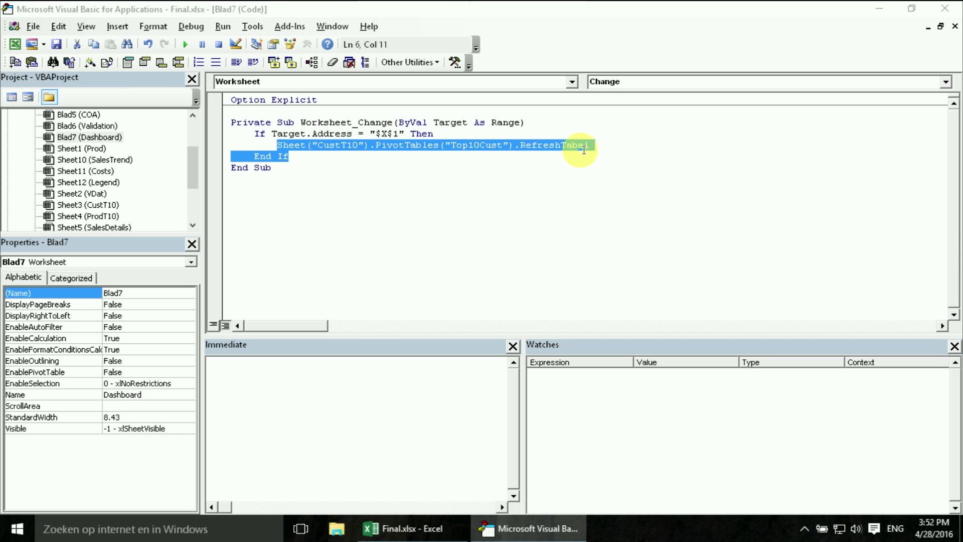
pyautogui.hotkey('ctrl', 'c')
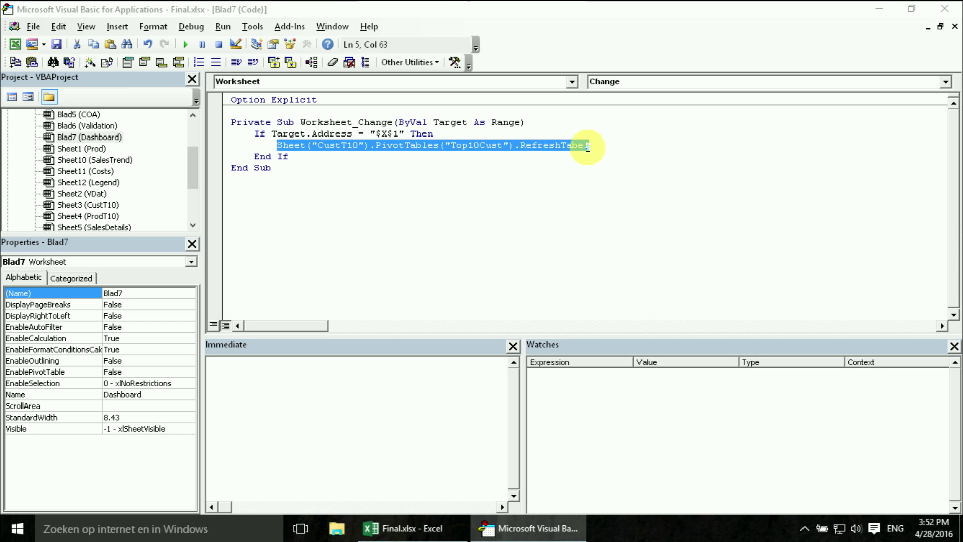
pyautogui.click(588, 146)
pyautogui.press('Return')
pyautogui.hotkey('ctrl', 'v')
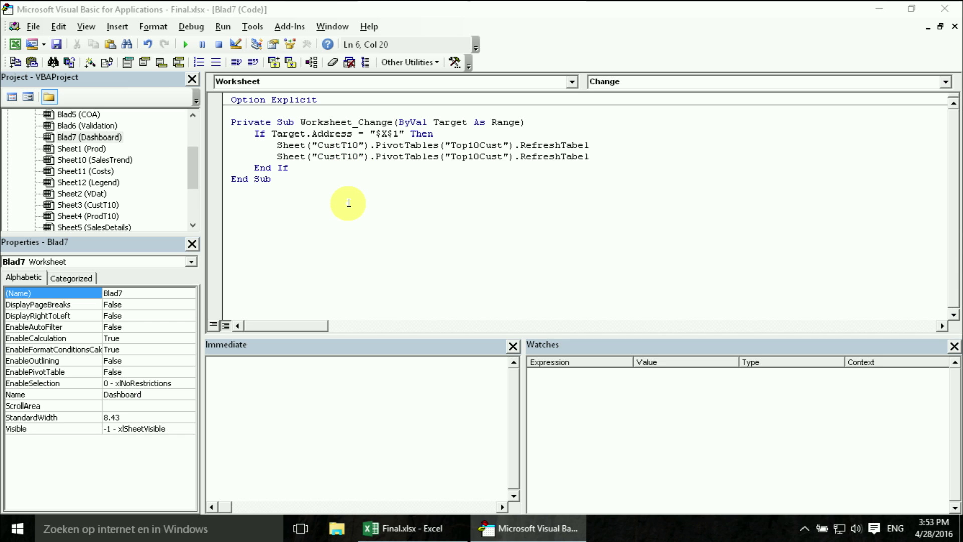
# Step: Change the copied line to use sheet ProdT10 and pivot table Top10Prod
pyautogui.press('BackSpace')
pyautogui.press('BackSpace')
pyautogui.press('BackSpace')
pyautogui.press('BackSpace')
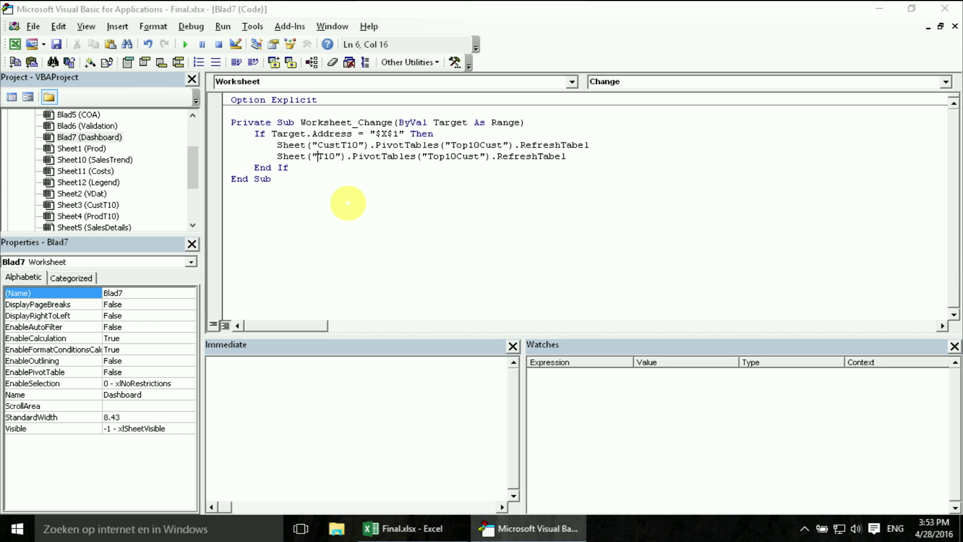
pyautogui.write('Prod')
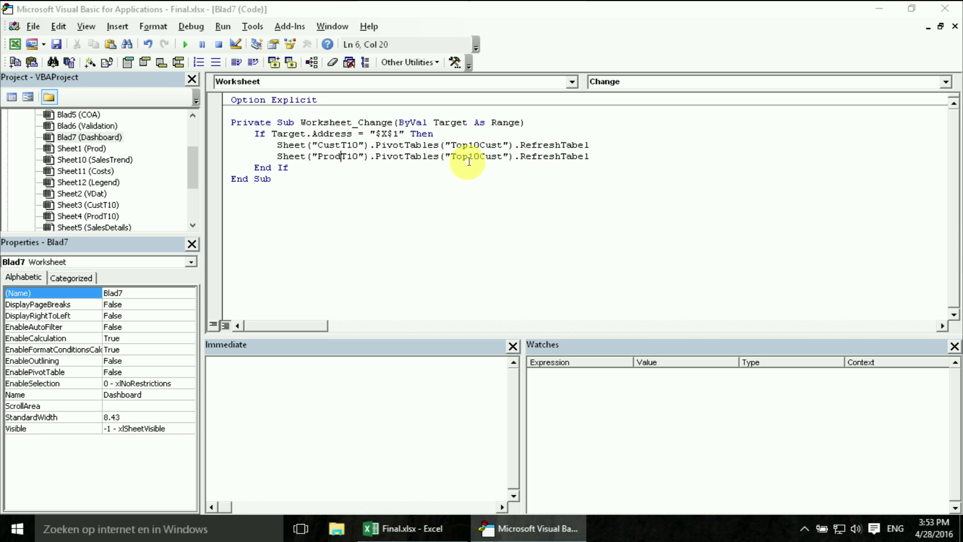
pyautogui.click(502, 156)
pyautogui.press('BackSpace')
pyautogui.press('BackSpace')
pyautogui.press('BackSpace')
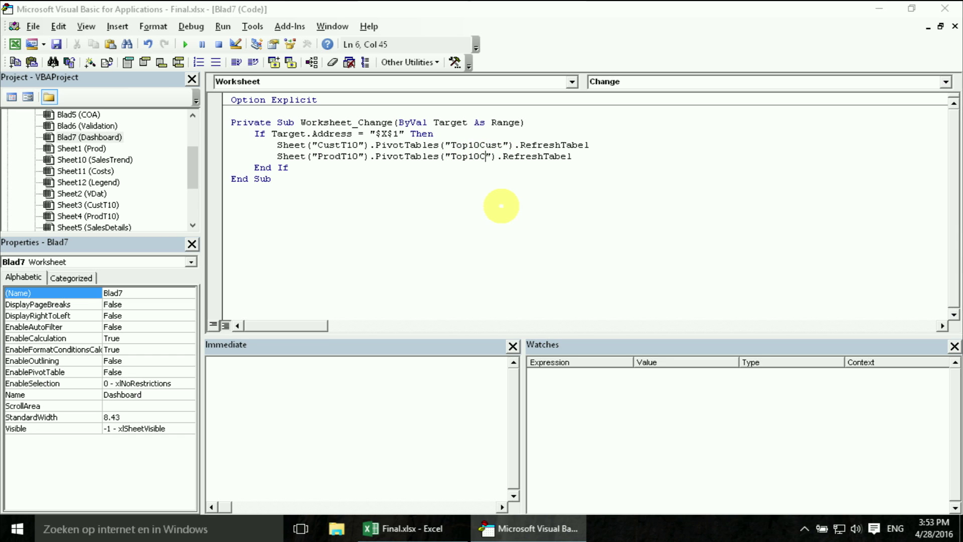
pyautogui.press('BackSpace')
pyautogui.write('Prod')
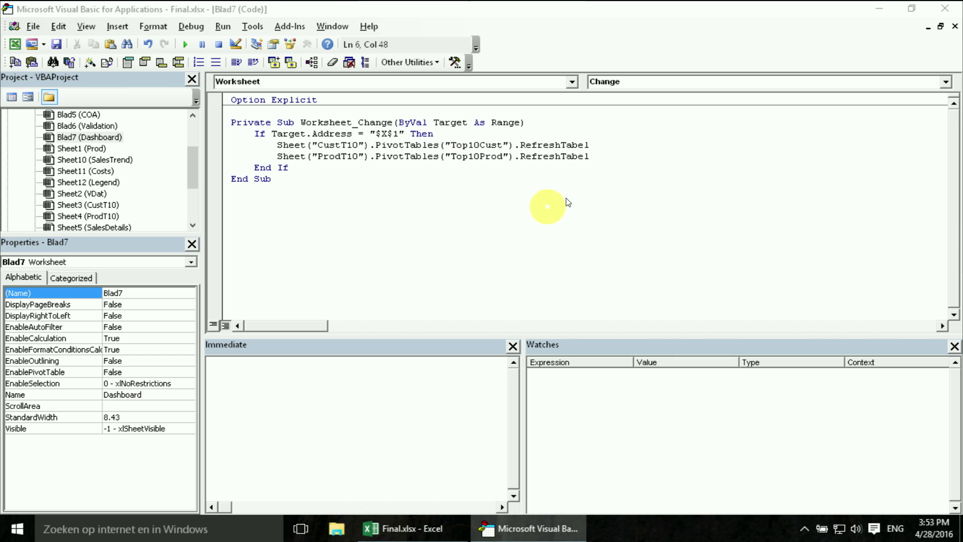
pyautogui.click(524, 215)
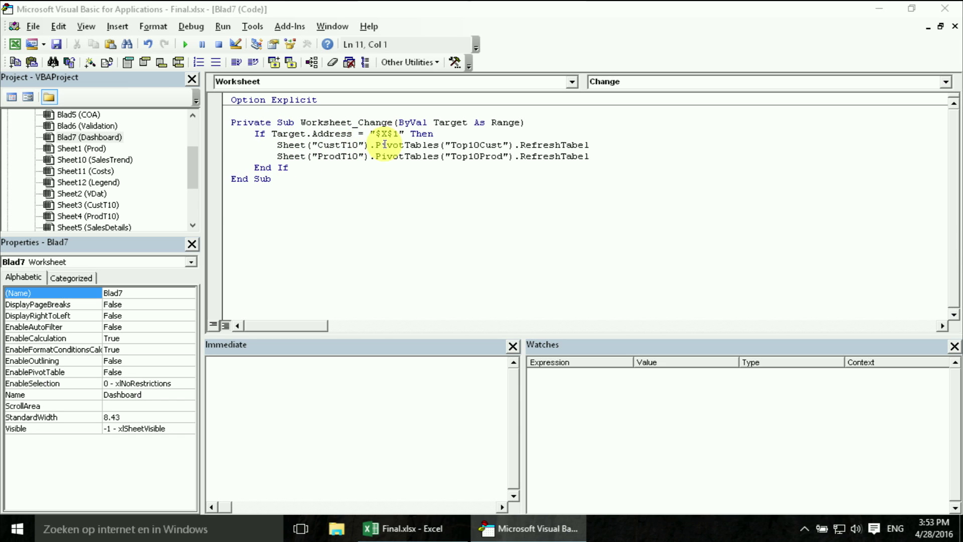
# Step: Compile VBAProject and correct Sheet to Sheets on both pivot refresh lines
pyautogui.click(191, 27)
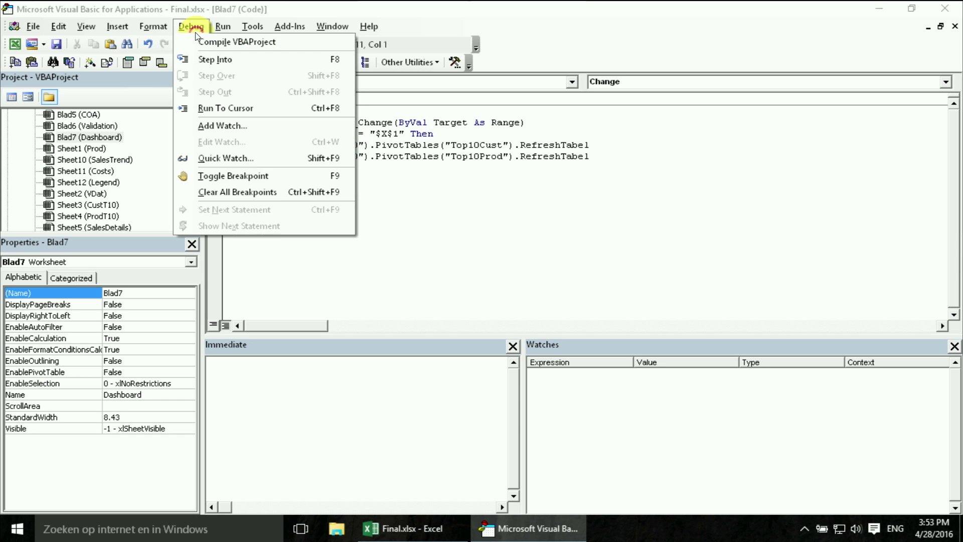
pyautogui.click(216, 42)
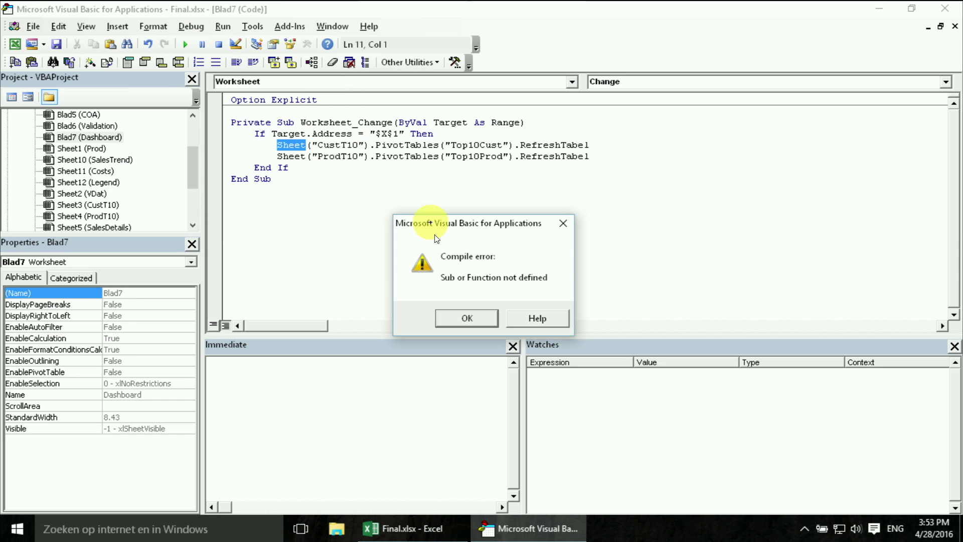
pyautogui.click(467, 318)
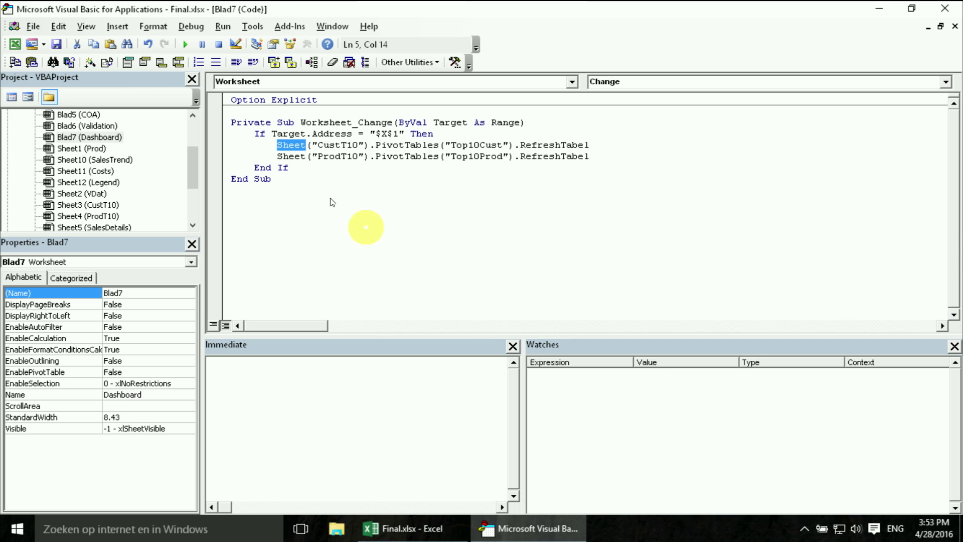
pyautogui.click(306, 145)
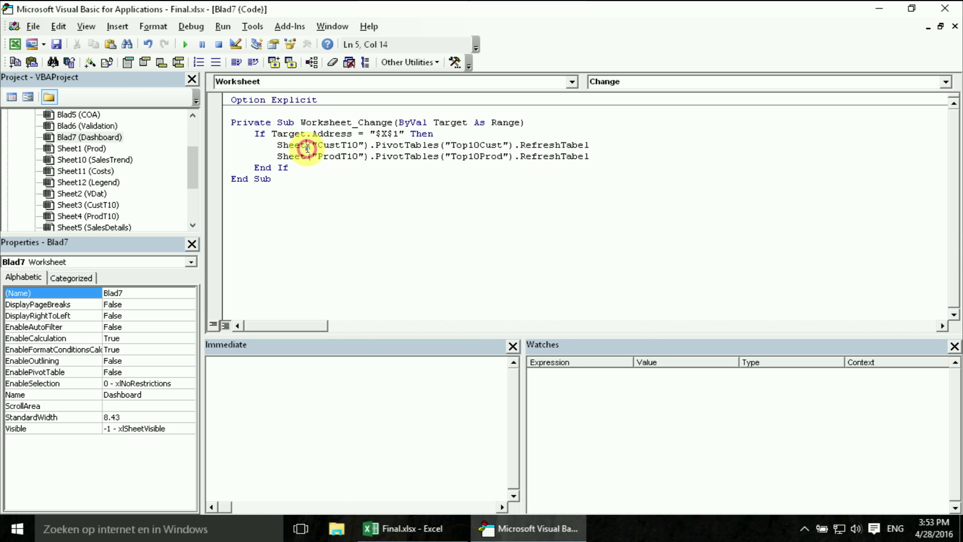
pyautogui.write('s')
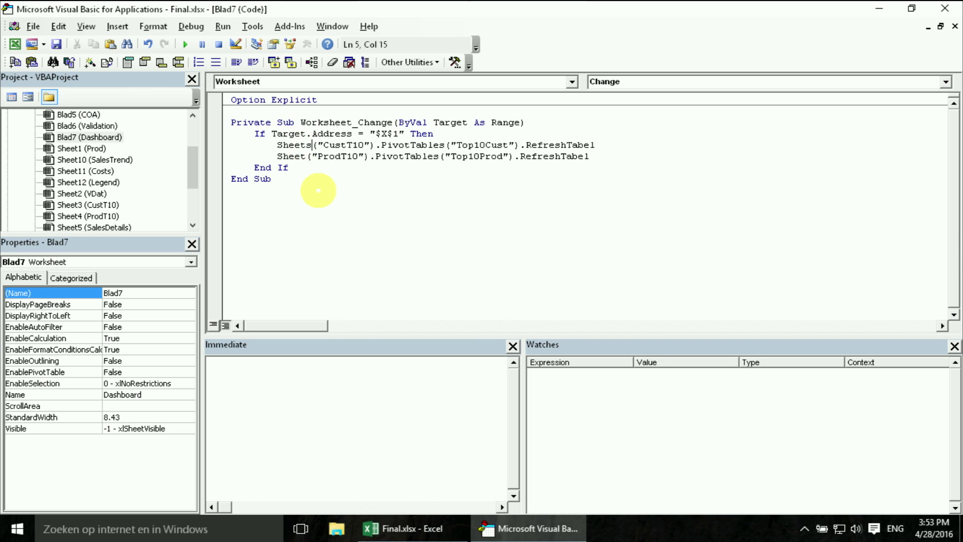
pyautogui.write('s')
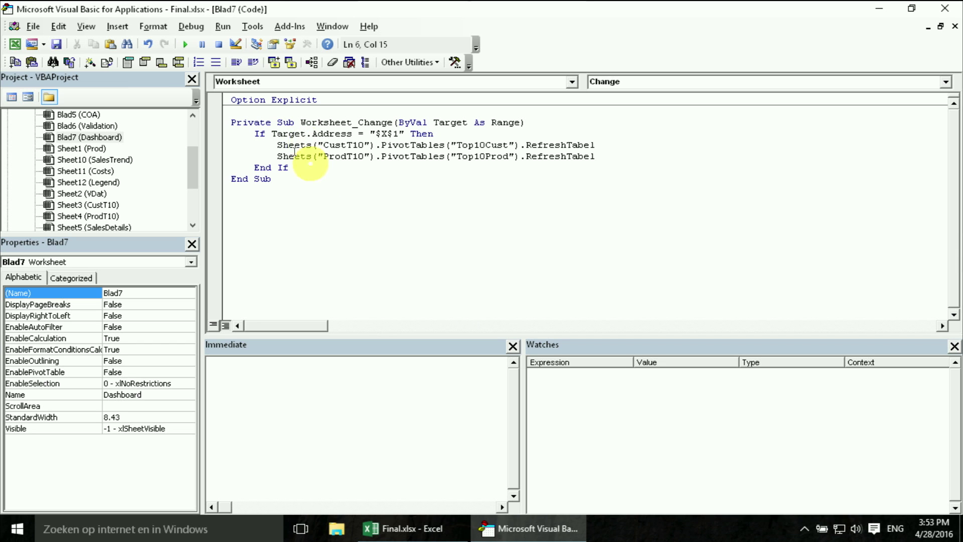
pyautogui.click(192, 27)
pyautogui.click(205, 44)
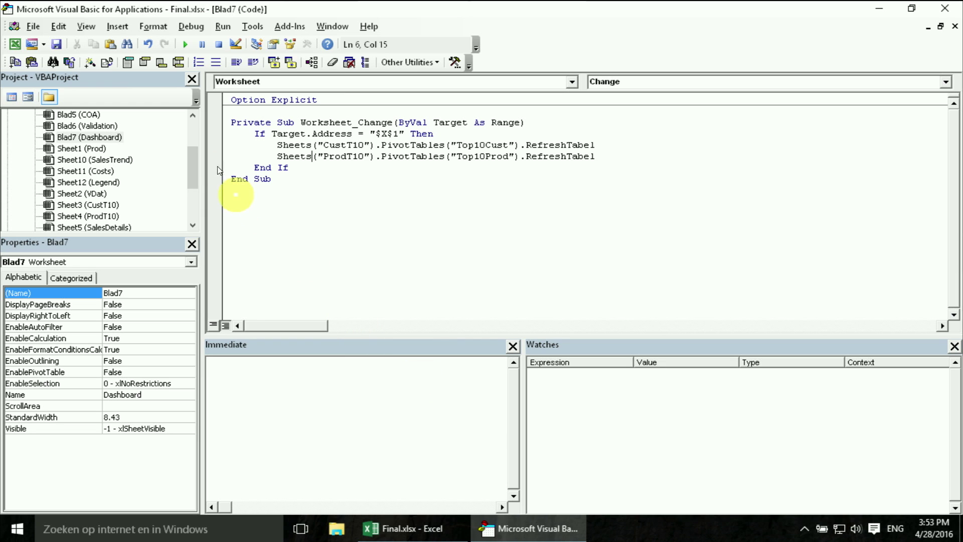
# Step: Set a breakpoint on the If Target.Address line, then switch back to the Excel workbook
pyautogui.click(216, 144)
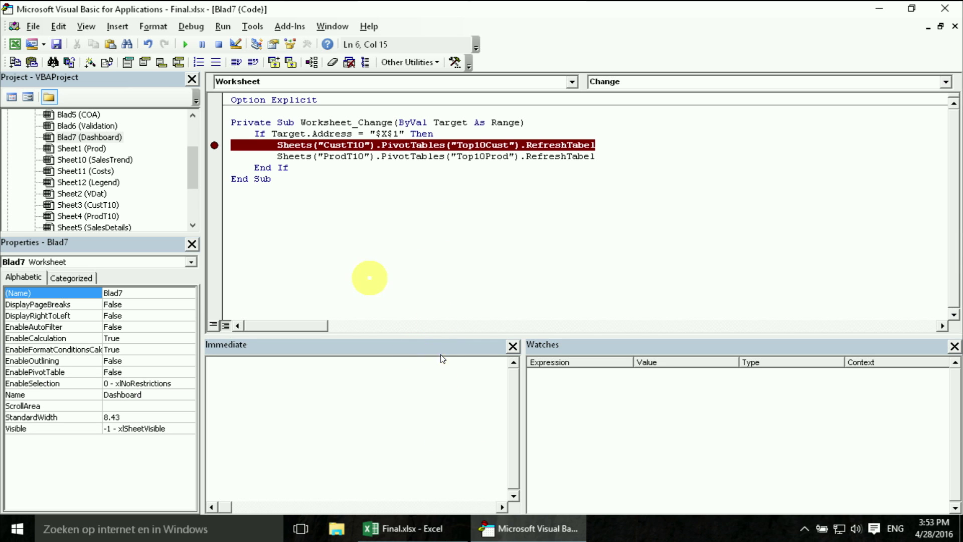
pyautogui.click(215, 134)
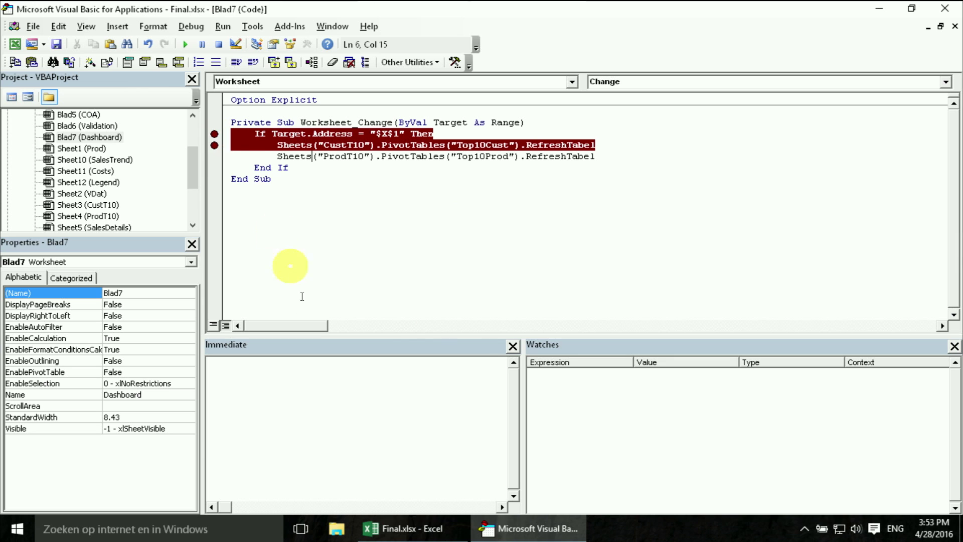
pyautogui.click(215, 145)
pyautogui.click(416, 528)
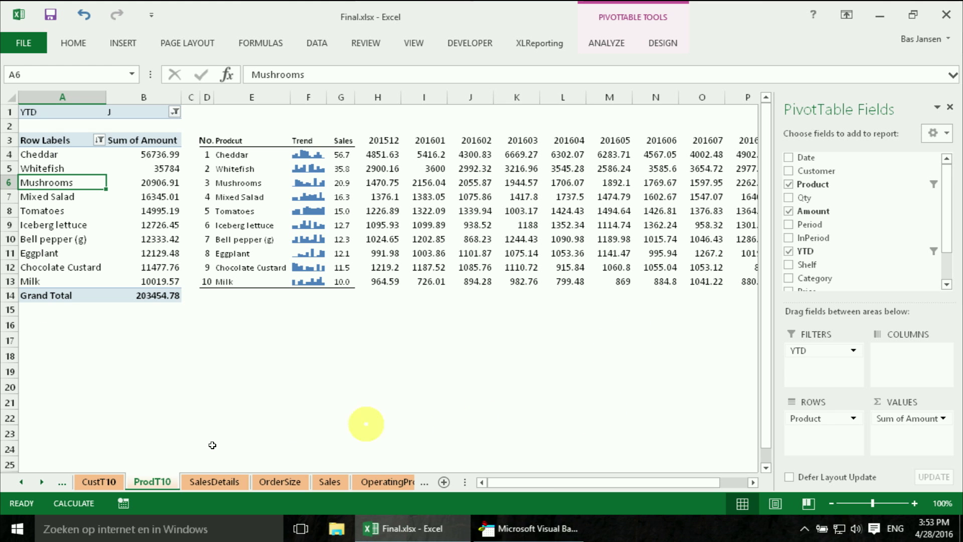
# Step: Go to the Dashboard sheet and choose period 201612 in X1, halting at the breakpoint
pyautogui.rightClick(36, 481)
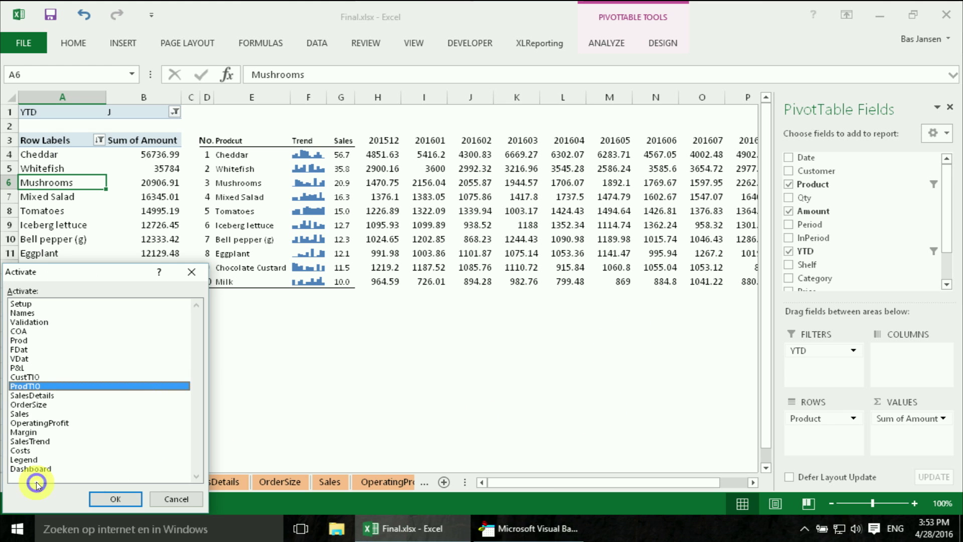
pyautogui.click(35, 470)
pyautogui.click(105, 499)
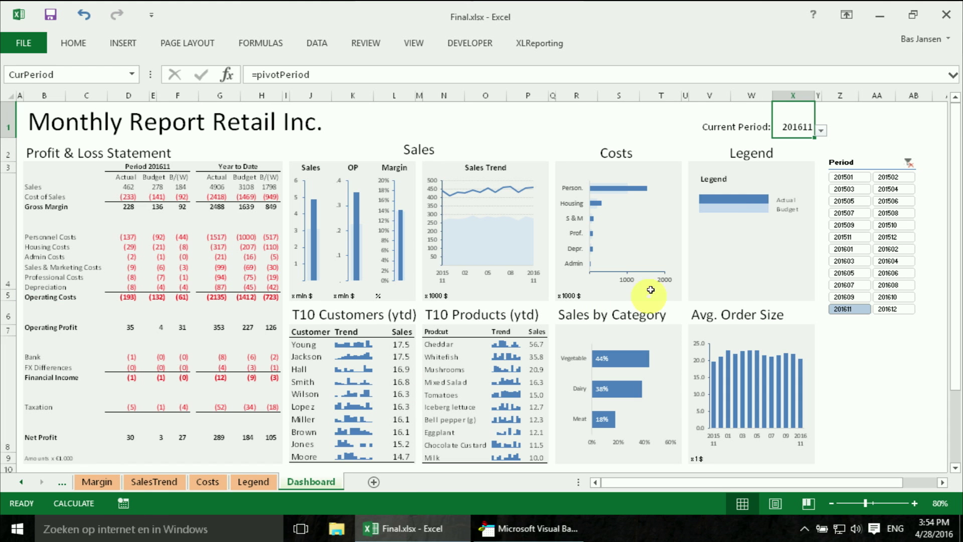
pyautogui.click(821, 133)
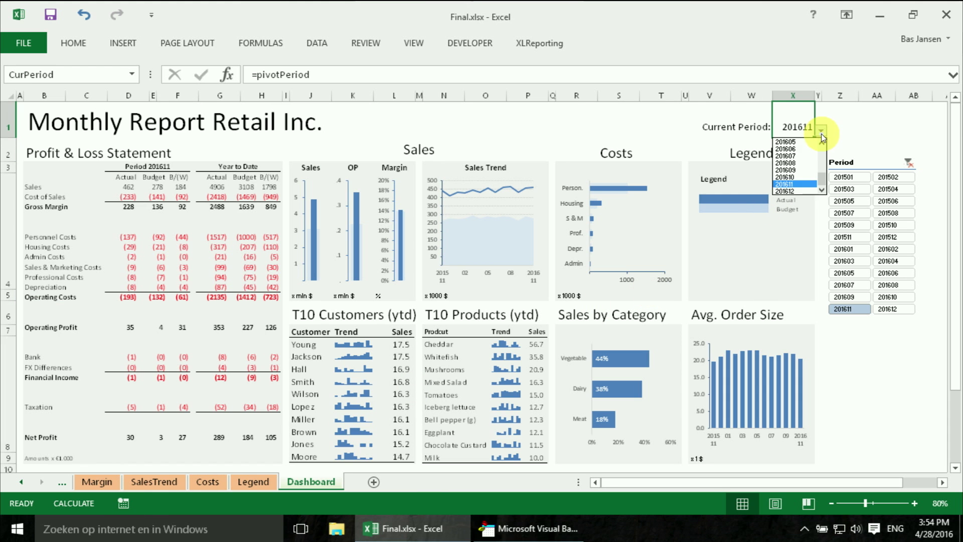
pyautogui.click(790, 191)
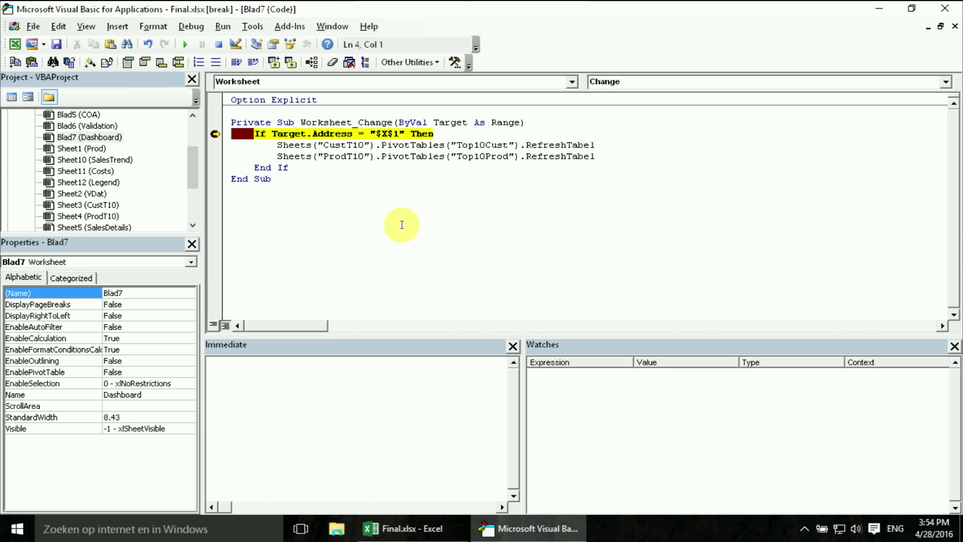
# Step: Fix RefreshTabel to RefreshTable on the CustT10 and ProdT10 lines and resume the macro
pyautogui.press('F5')
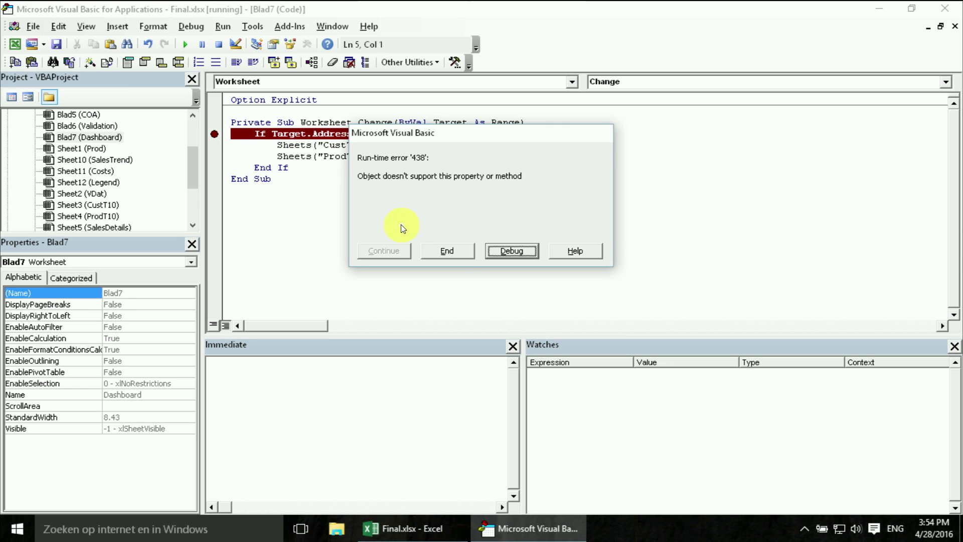
pyautogui.click(508, 251)
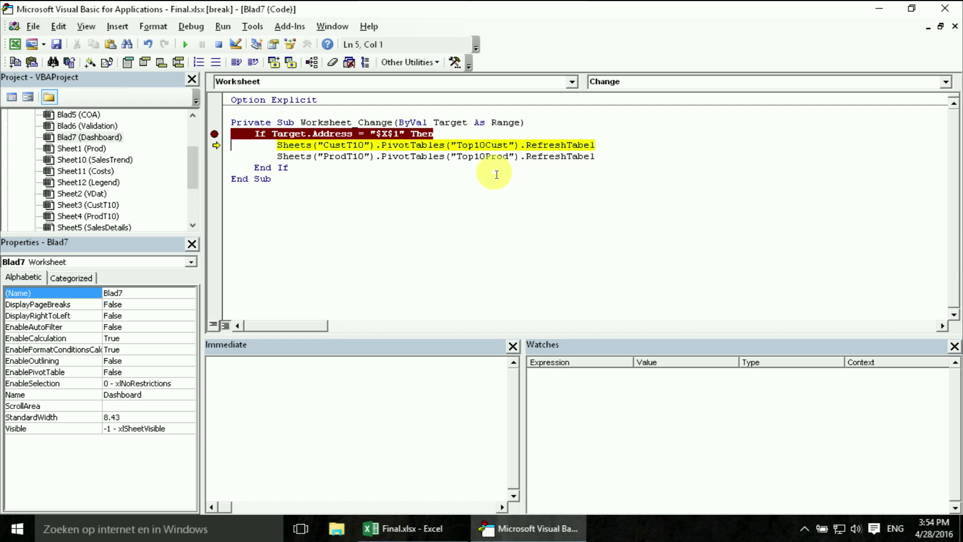
pyautogui.click(599, 145)
pyautogui.press('BackSpace')
pyautogui.press('BackSpace')
pyautogui.press('Down')
pyautogui.click(185, 44)
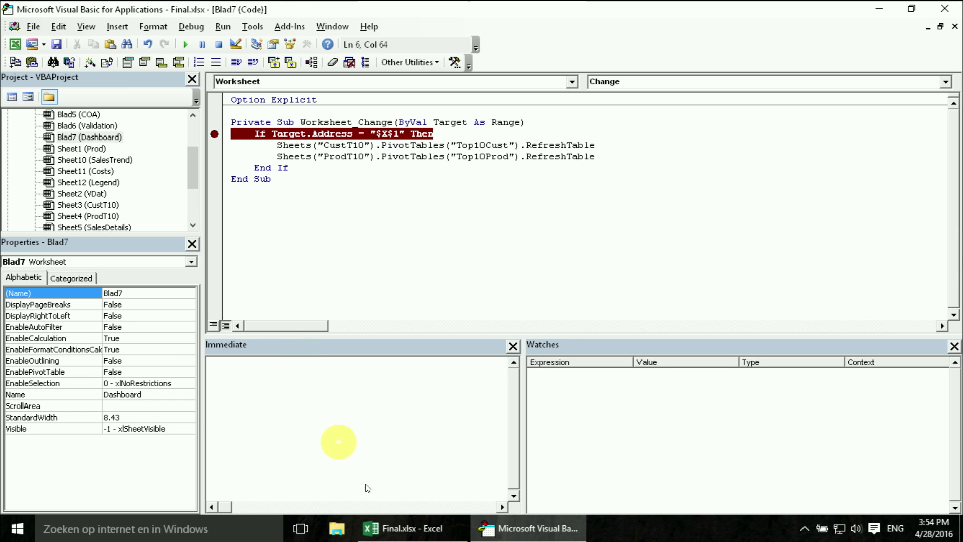
# Step: Remove the breakpoint from the If Target.Address line in the VBA editor
pyautogui.click(441, 529)
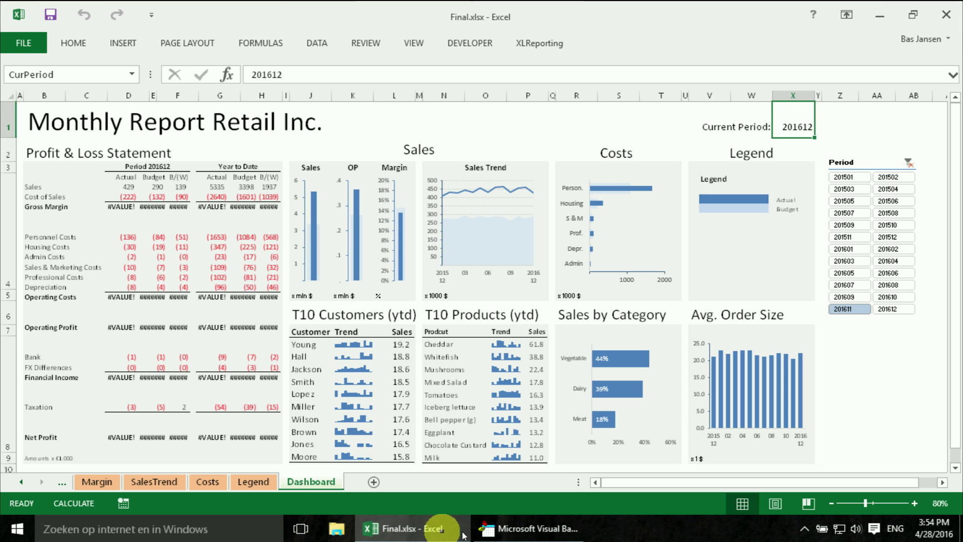
pyautogui.click(494, 529)
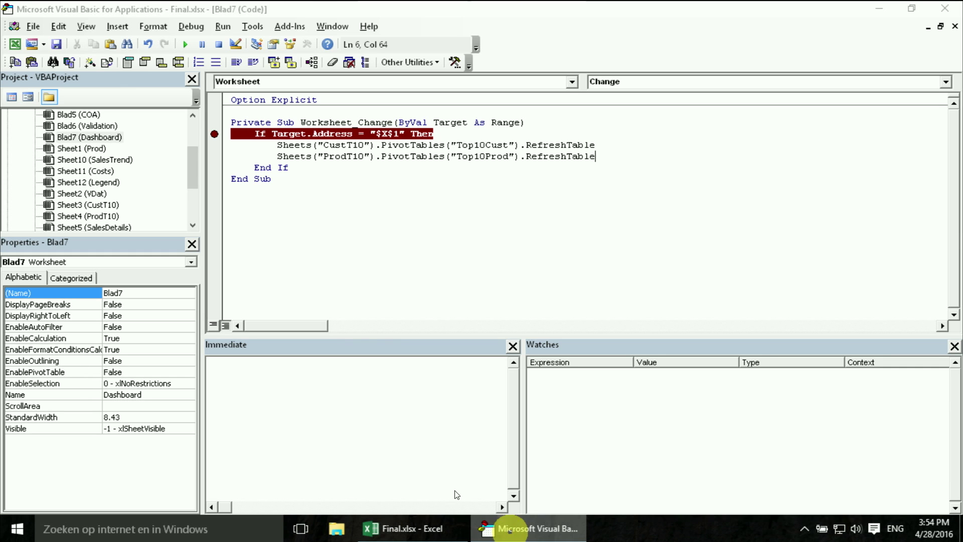
pyautogui.click(215, 133)
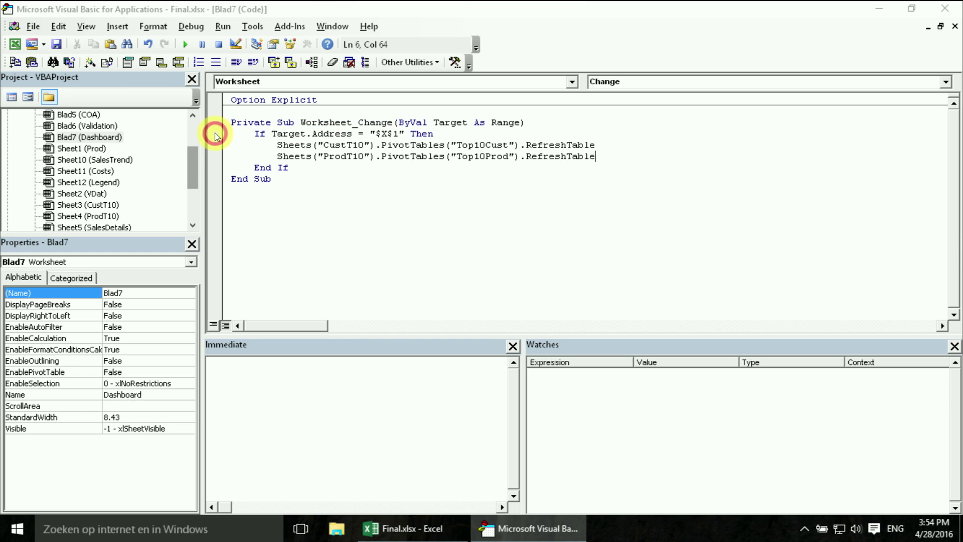
# Step: Set the Dashboard's Current Period in X1 to 201607 and bring the CustT10 and ProdT10 tabs into view
pyautogui.click(423, 530)
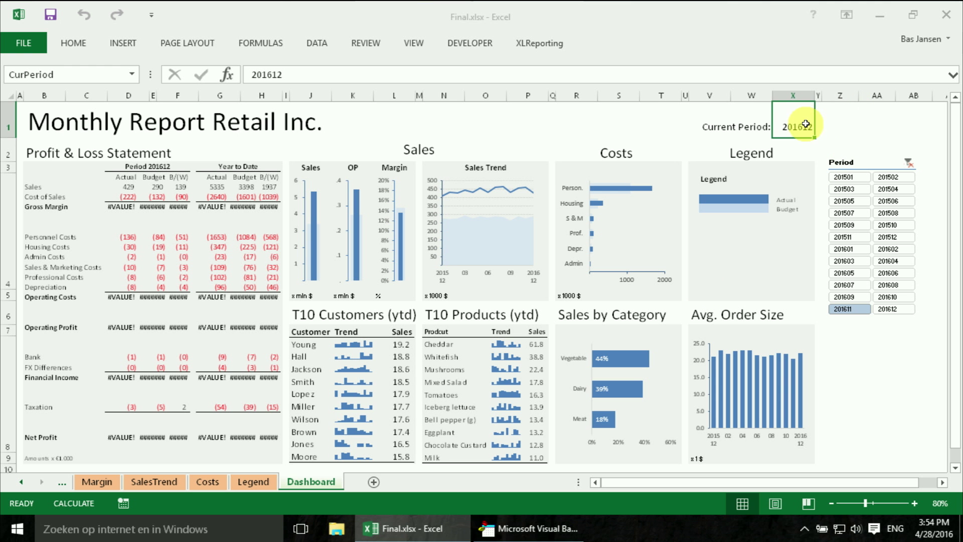
pyautogui.click(821, 133)
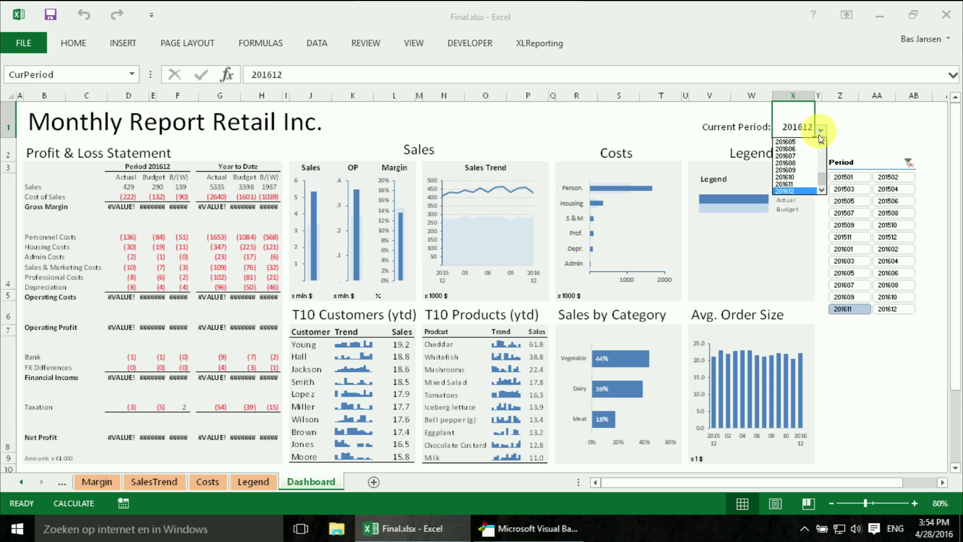
pyautogui.click(791, 155)
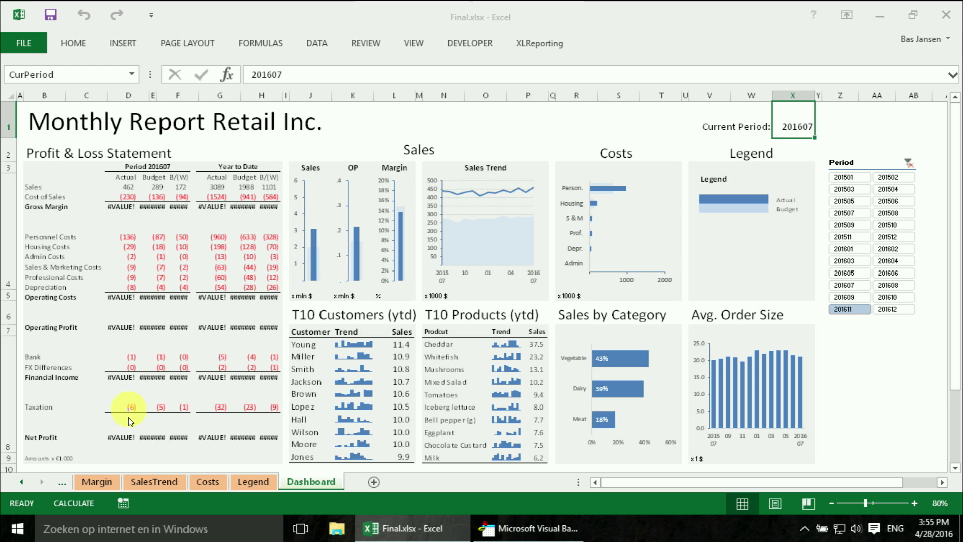
pyautogui.click(22, 483)
pyautogui.click(22, 483)
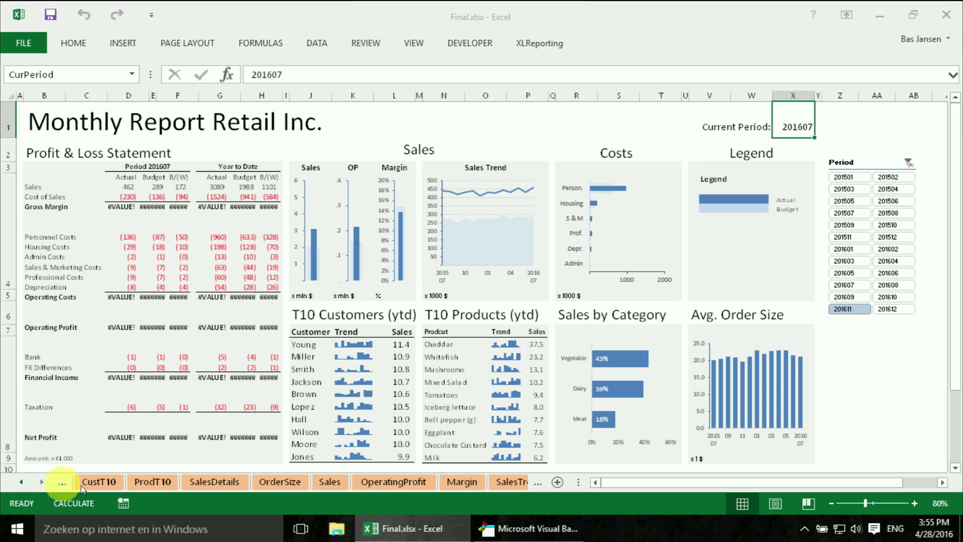